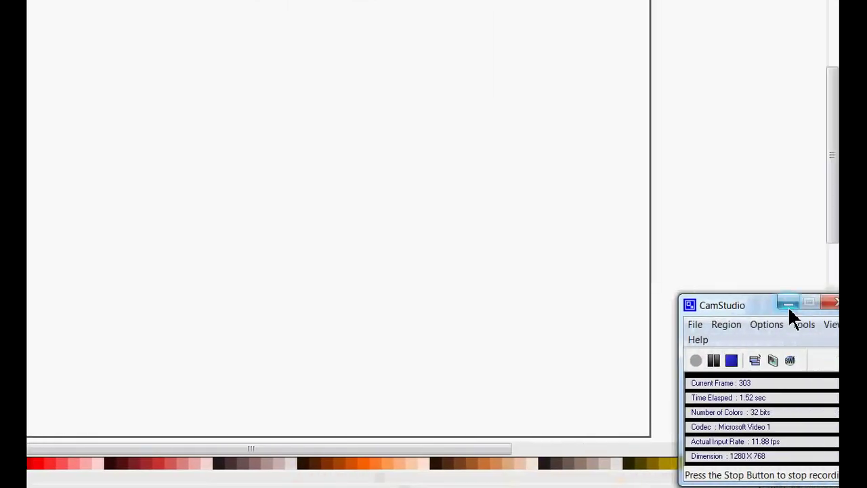
pyautogui.click(834, 306)
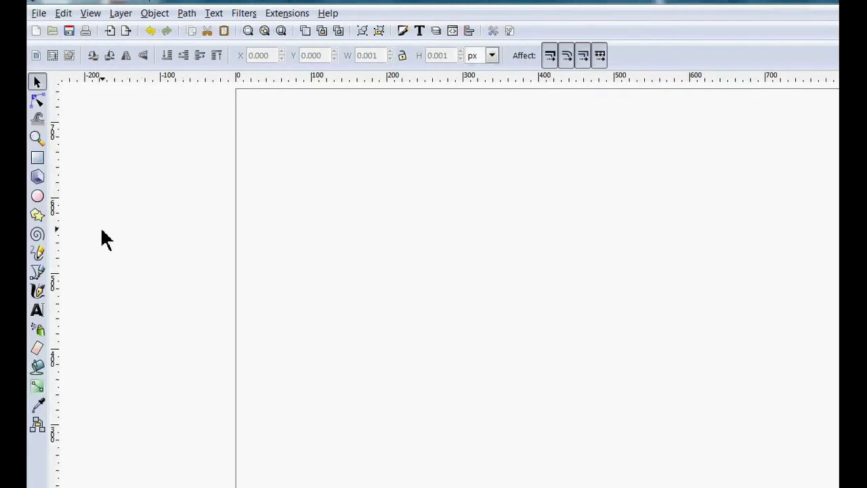
# - Activate the Ellipse tool and check the program version in the About Inkscape window
pyautogui.click(38, 205)
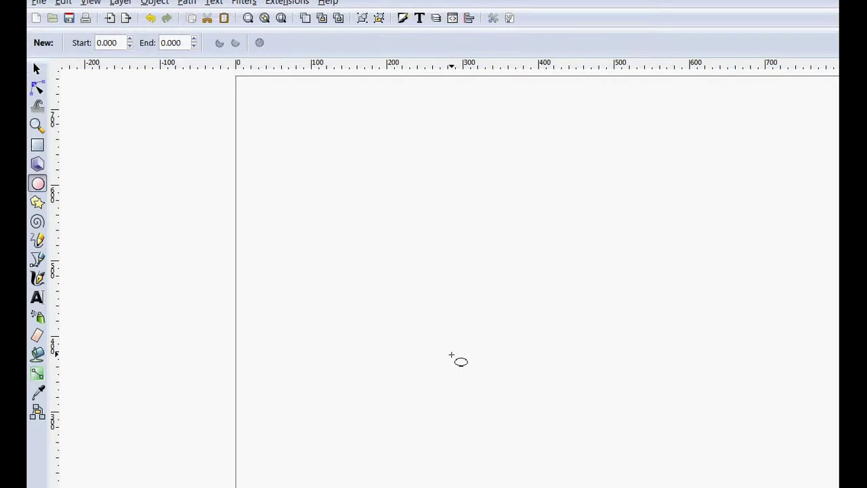
pyautogui.click(326, 2)
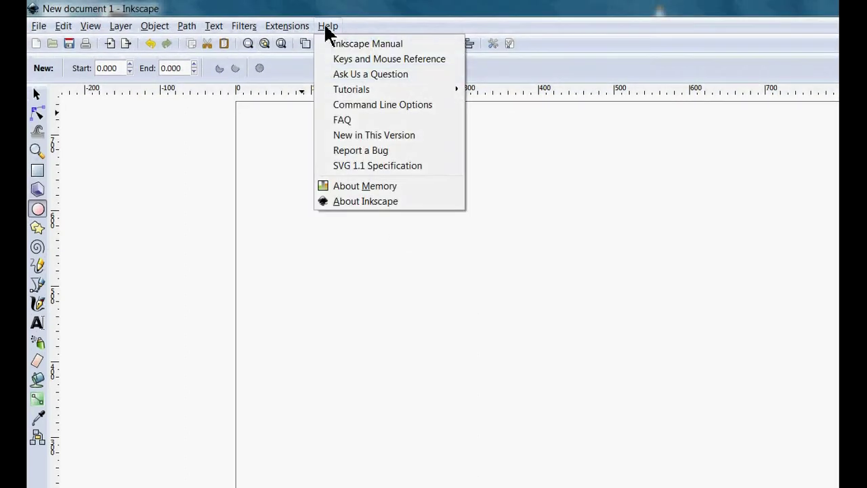
pyautogui.click(408, 202)
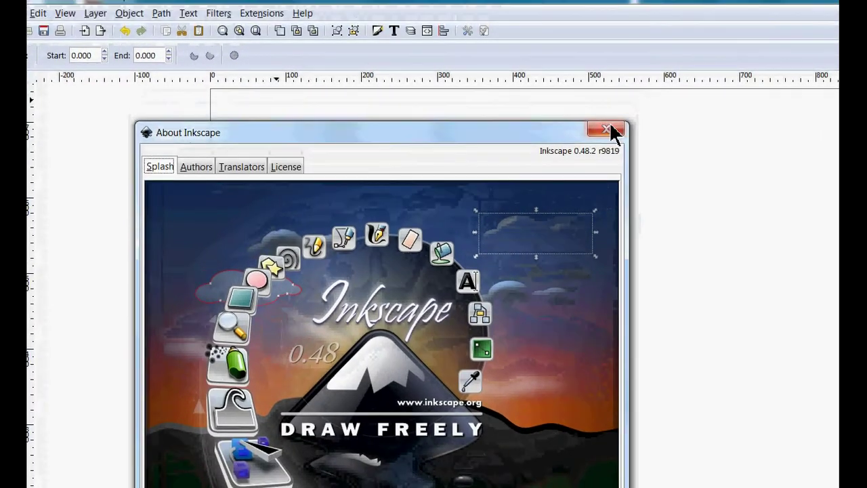
pyautogui.click(606, 130)
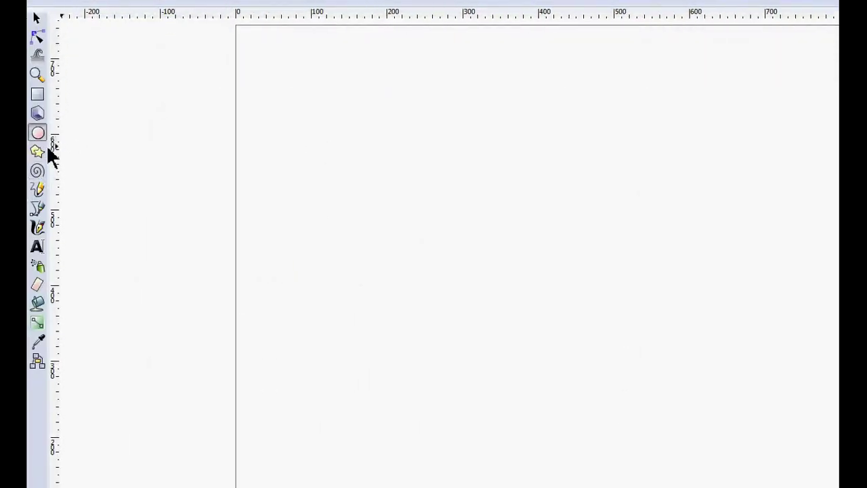
# - Draw a wide horizontal ellipse about 610 by 140 px in the page's upper half and fill it dark red (aa0000)
pyautogui.moveTo(398, 163); pyautogui.dragTo(858, 270)
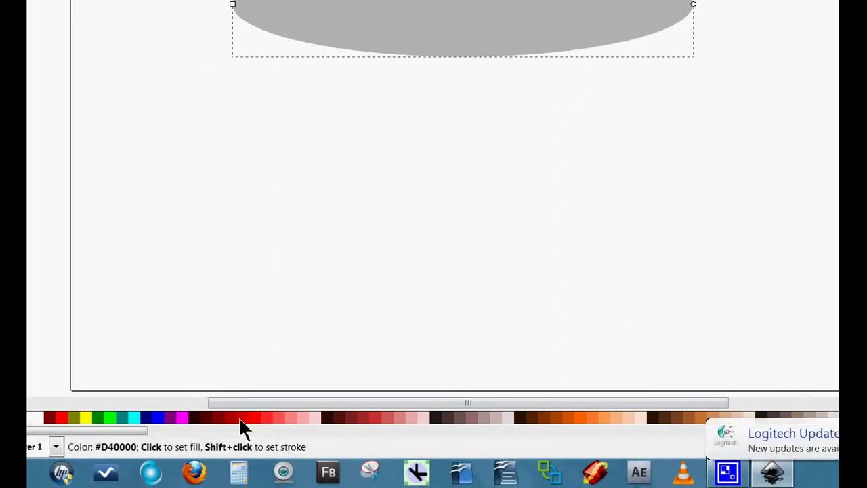
pyautogui.click(229, 418)
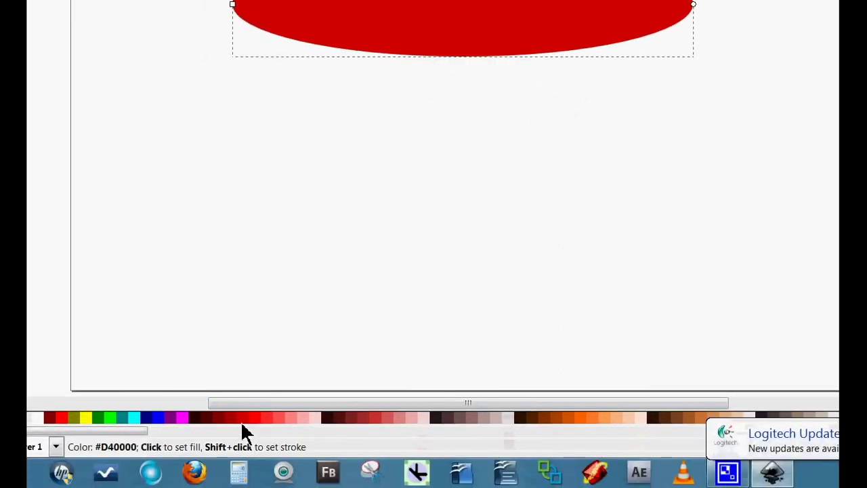
pyautogui.click(232, 418)
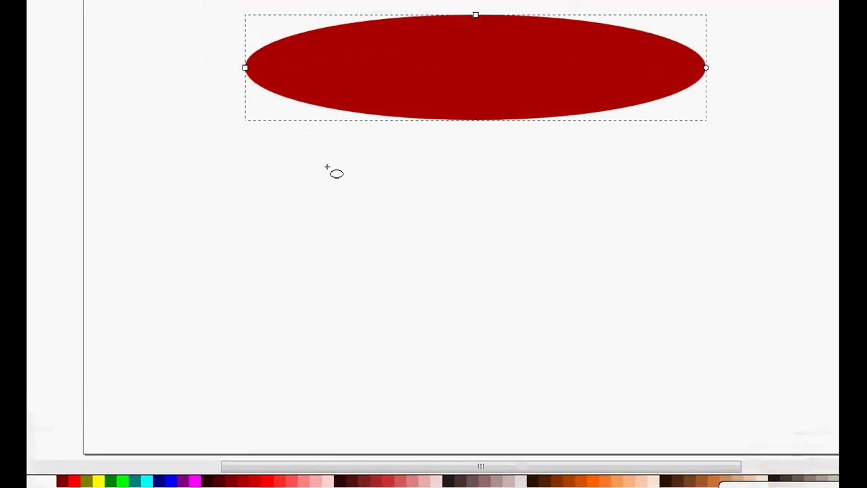
# - Convert the red ellipse to a path for node editing
pyautogui.click(41, 115)
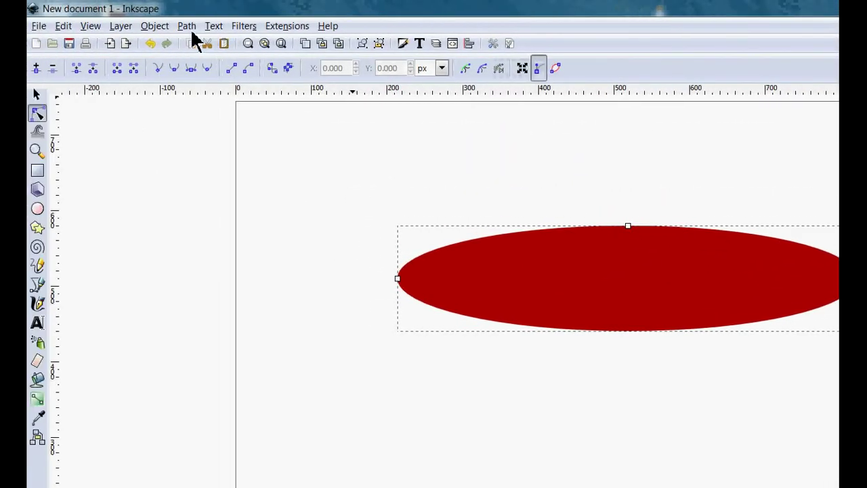
pyautogui.click(175, 27)
pyautogui.click(191, 44)
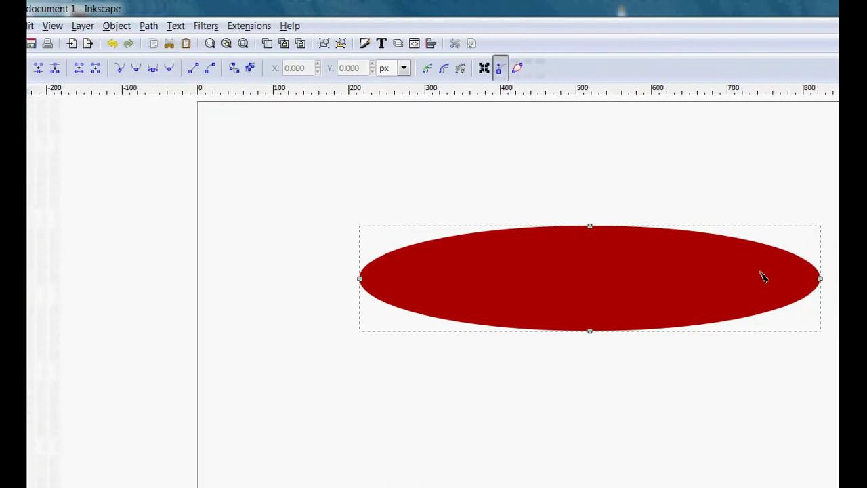
# - Retract both handles of the ellipse's rightmost node into the node to form a pointed tip
pyautogui.click(861, 282)
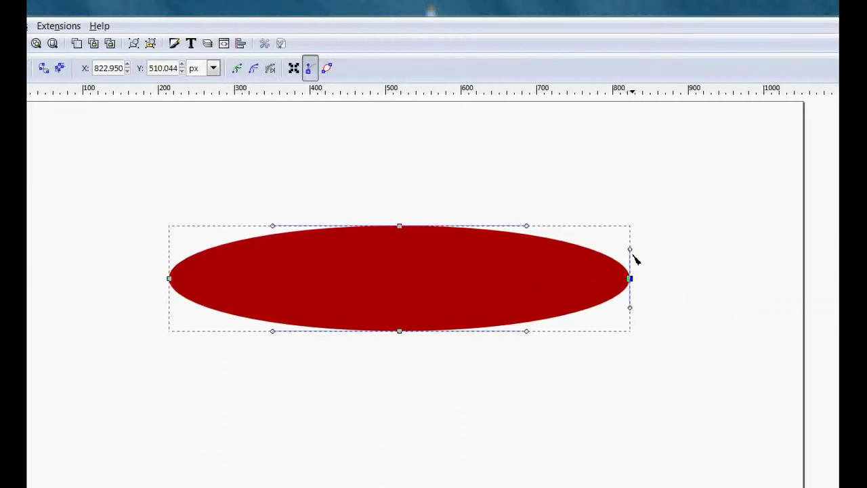
pyautogui.moveTo(630, 250); pyautogui.dragTo(630, 277)
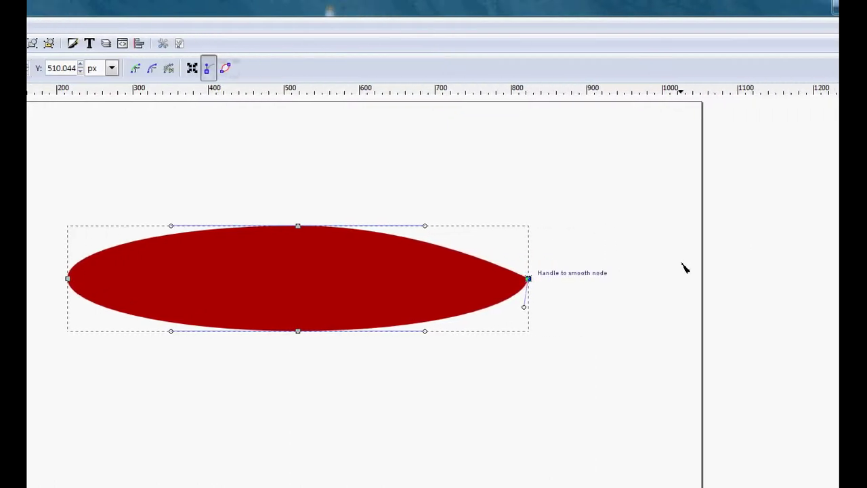
pyautogui.hotkey('ctrl', 'z')
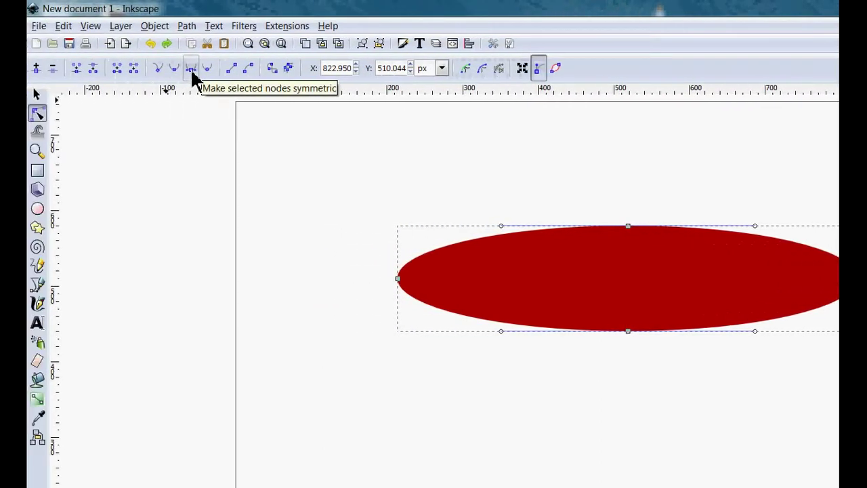
pyautogui.moveTo(630, 249); pyautogui.dragTo(631, 275)
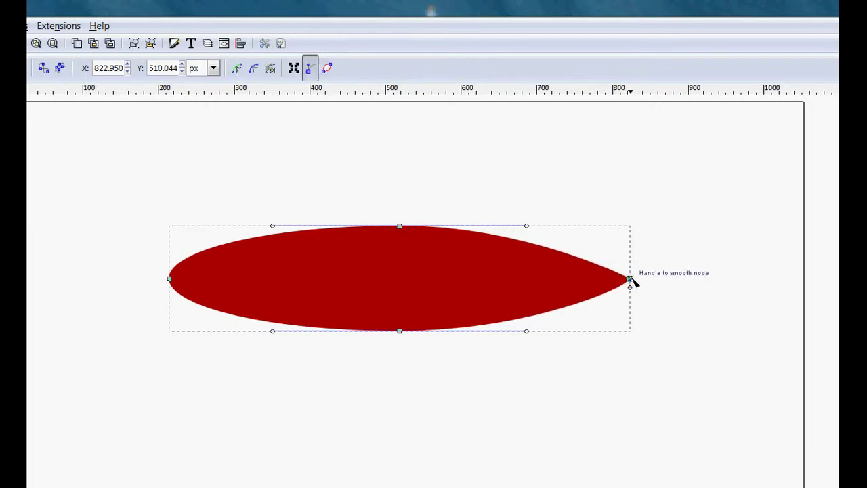
pyautogui.moveTo(631, 289); pyautogui.dragTo(636, 282)
pyautogui.click(659, 293)
pyautogui.click(636, 298)
pyautogui.click(342, 281)
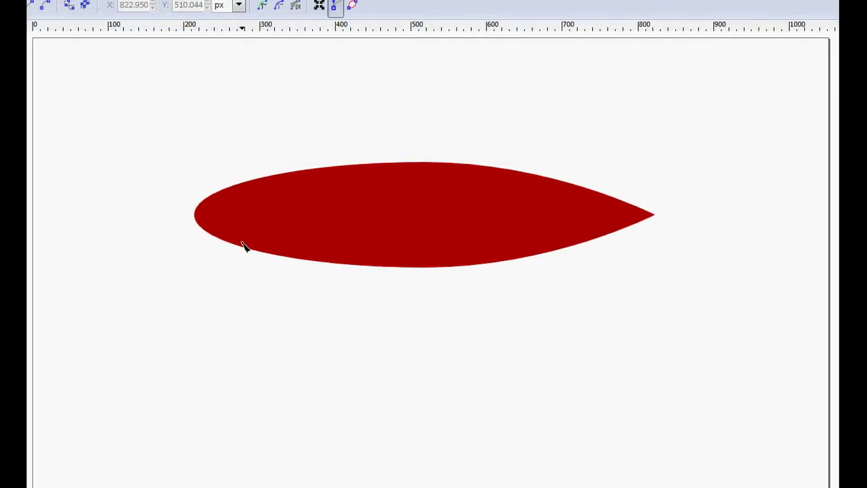
# - Draw a rectangle about 67 by 146 px that overlaps the rounded end of the red shape opposite the tip
pyautogui.click(33, 132)
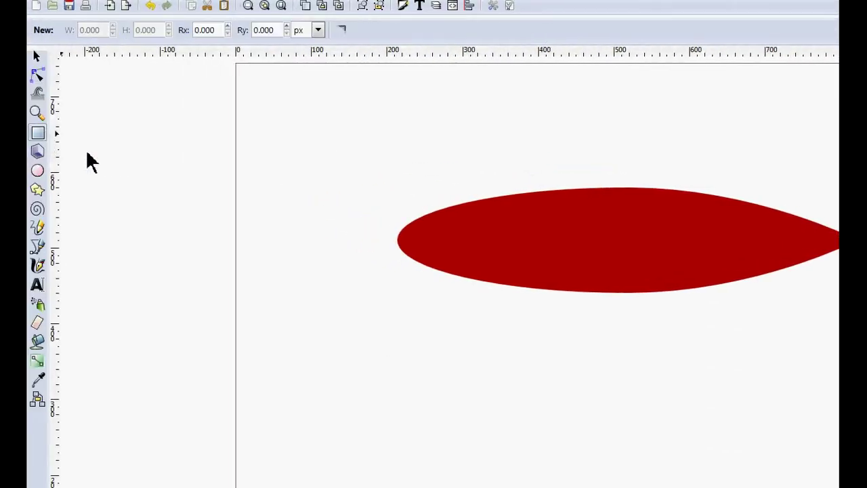
pyautogui.moveTo(359, 187); pyautogui.dragTo(411, 298)
pyautogui.click(38, 99)
pyautogui.click(276, 162)
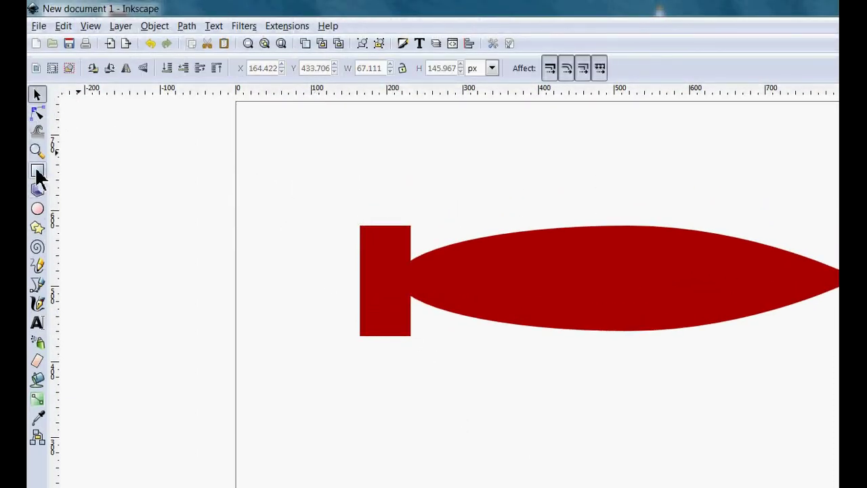
# - Cut the rounded end off flat by subtracting the rectangle from the red shape with Difference
pyautogui.moveTo(258, 102); pyautogui.dragTo(866, 436)
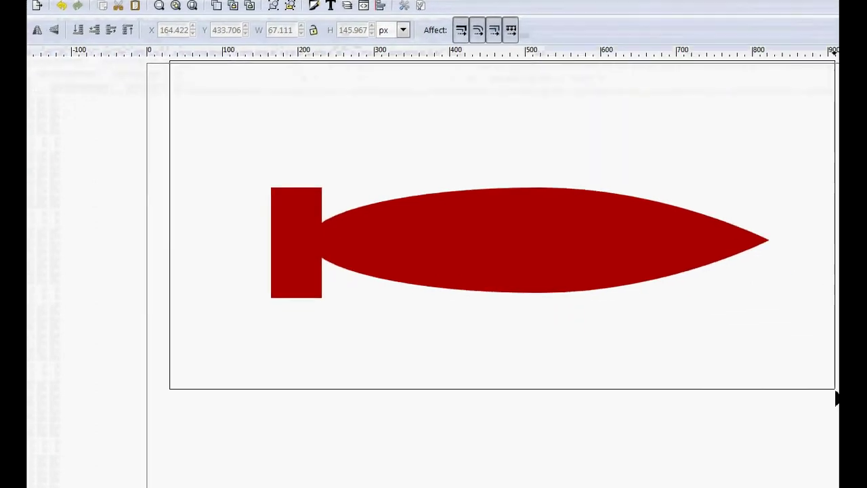
pyautogui.moveTo(837, 399); pyautogui.dragTo(796, 398)
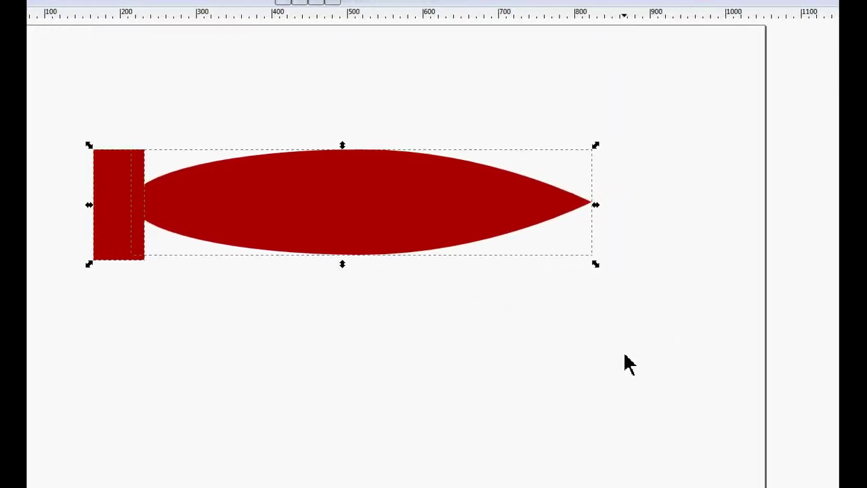
pyautogui.click(60, 26)
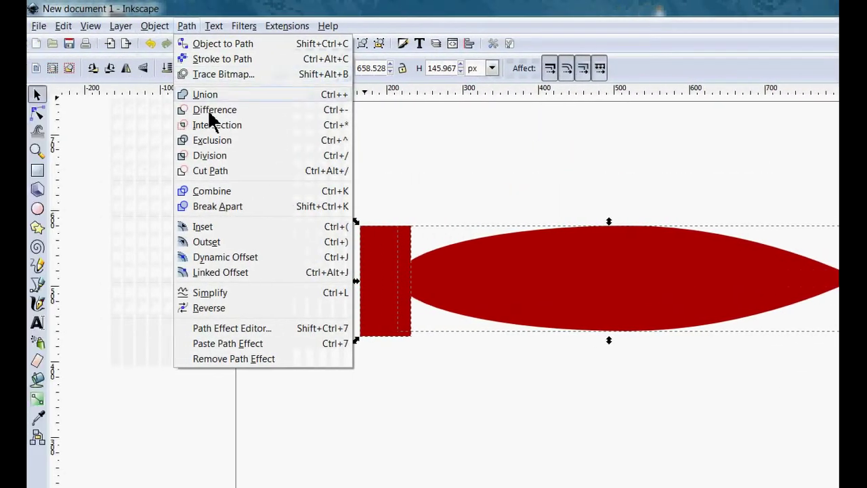
pyautogui.click(214, 110)
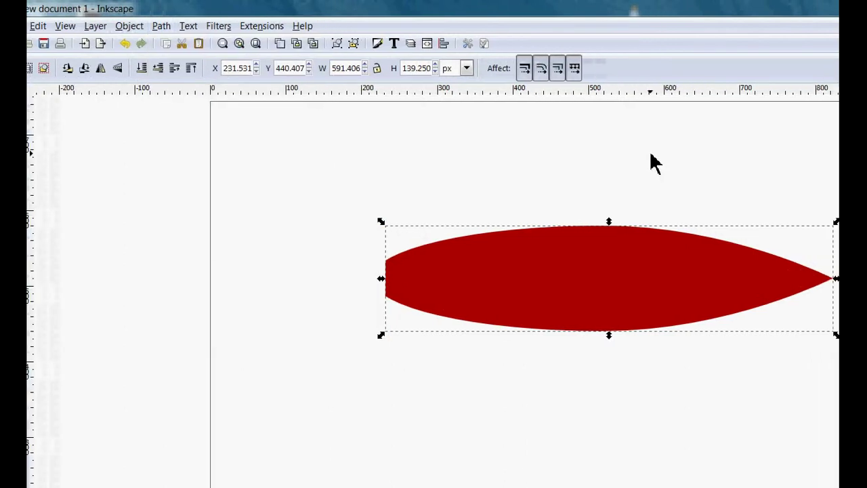
pyautogui.click(705, 194)
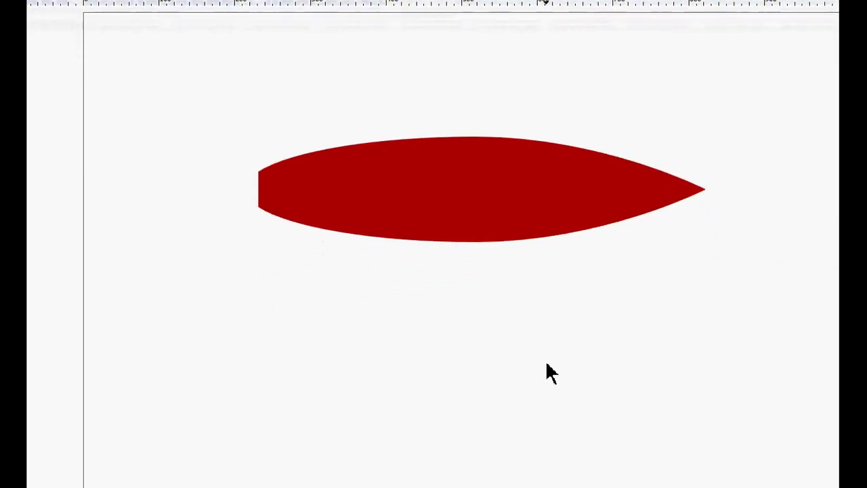
# - Rotate the red shape 90° counterclockwise so its tip points up, and position it vertically on the page
pyautogui.click(431, 200)
pyautogui.moveTo(255, 246); pyautogui.dragTo(506, 288)
pyautogui.moveTo(479, 216); pyautogui.dragTo(476, 293)
pyautogui.click(623, 312)
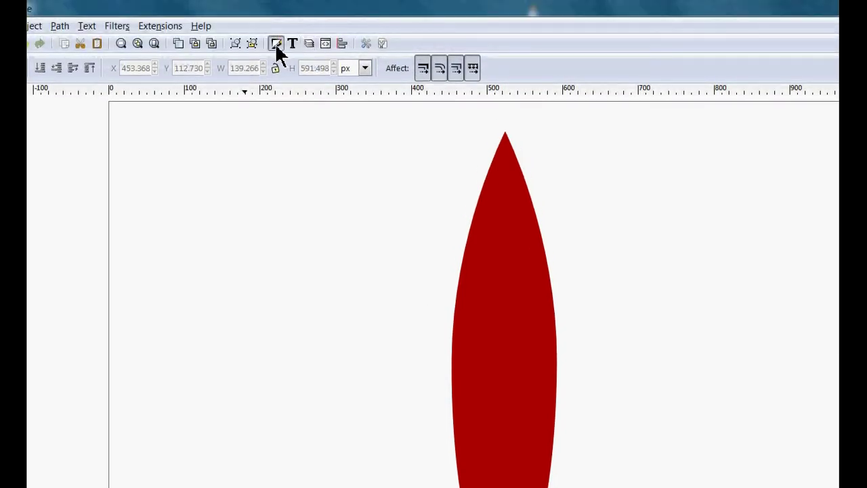
# - Apply a radial gradient fill to the upright red rocket body
pyautogui.click(274, 43)
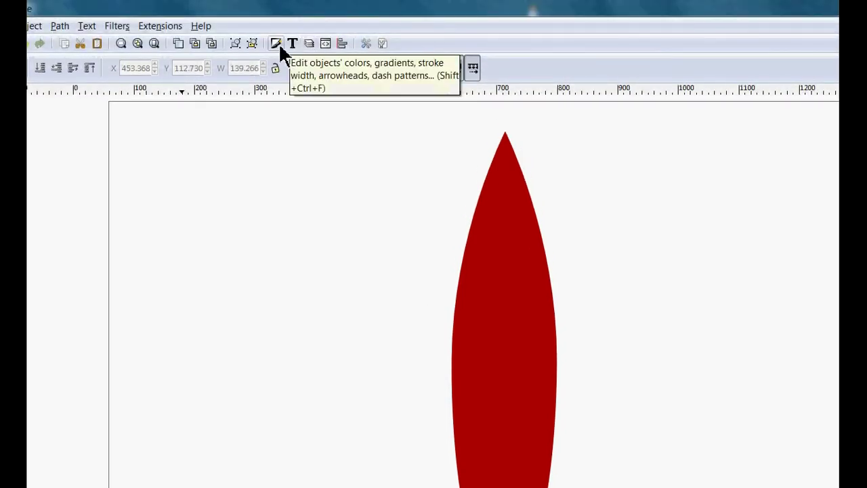
pyautogui.click(278, 42)
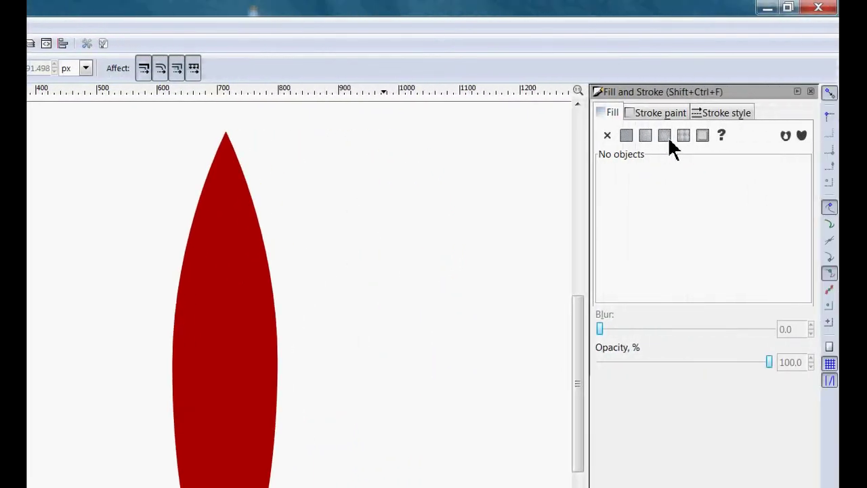
pyautogui.click(252, 306)
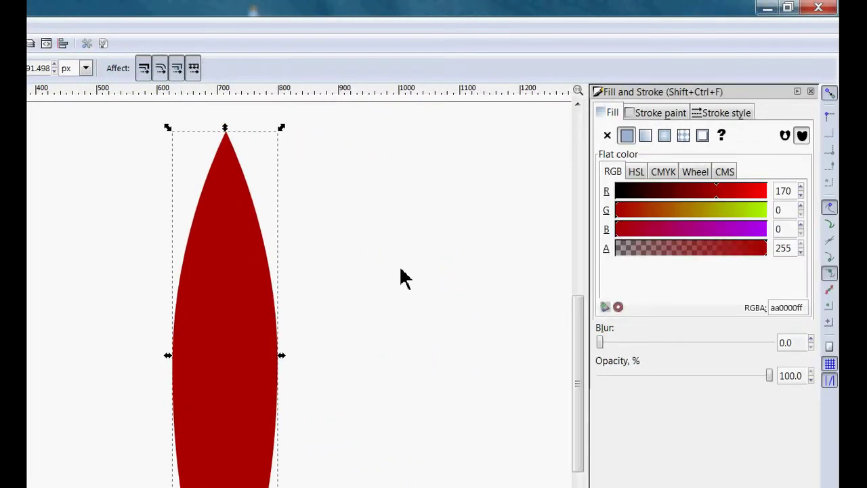
pyautogui.click(665, 136)
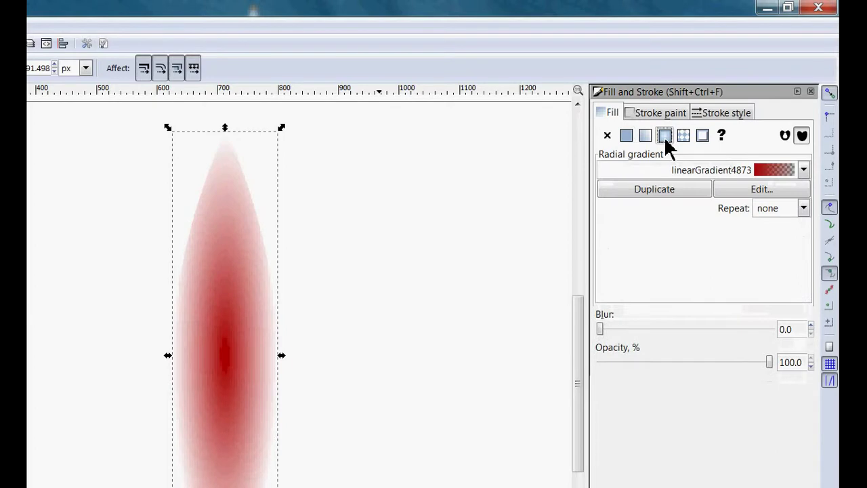
# - Make the gradient's inner stop white by setting its HSL lightness to 255
pyautogui.click(806, 171)
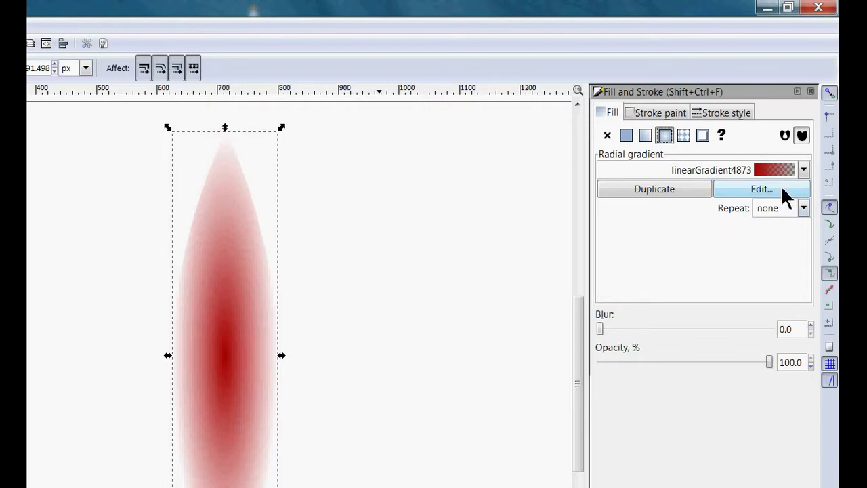
pyautogui.click(785, 193)
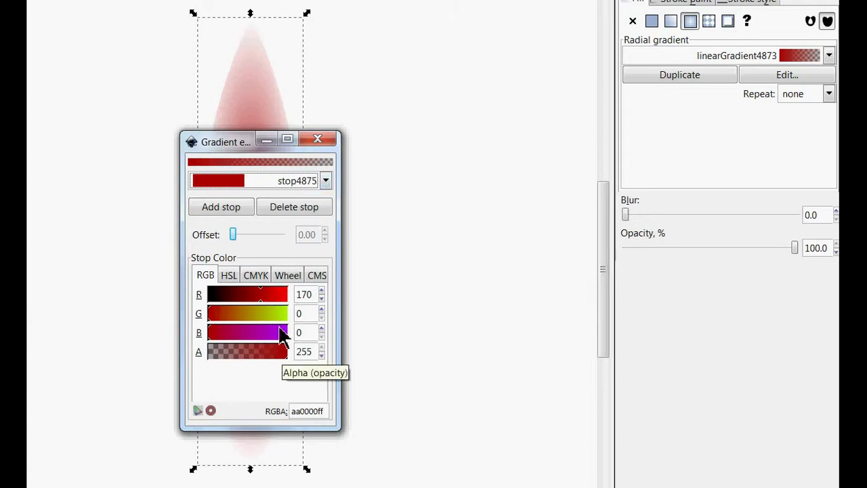
pyautogui.click(230, 278)
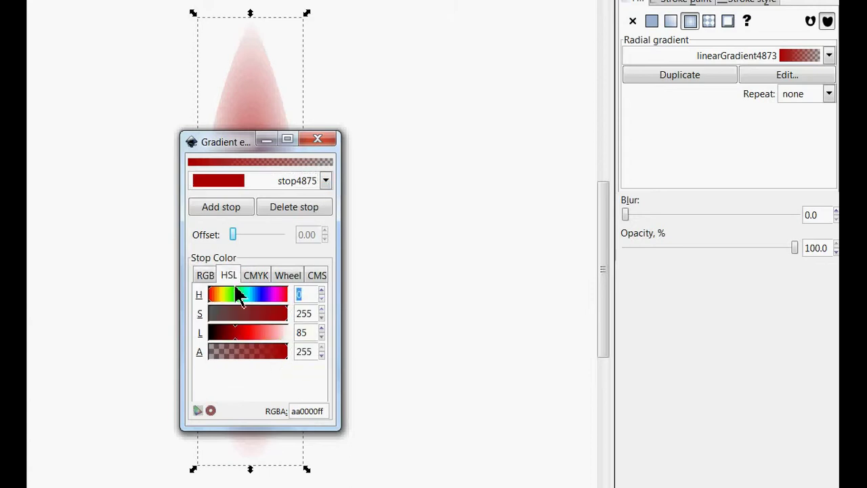
pyautogui.moveTo(281, 344); pyautogui.dragTo(303, 335)
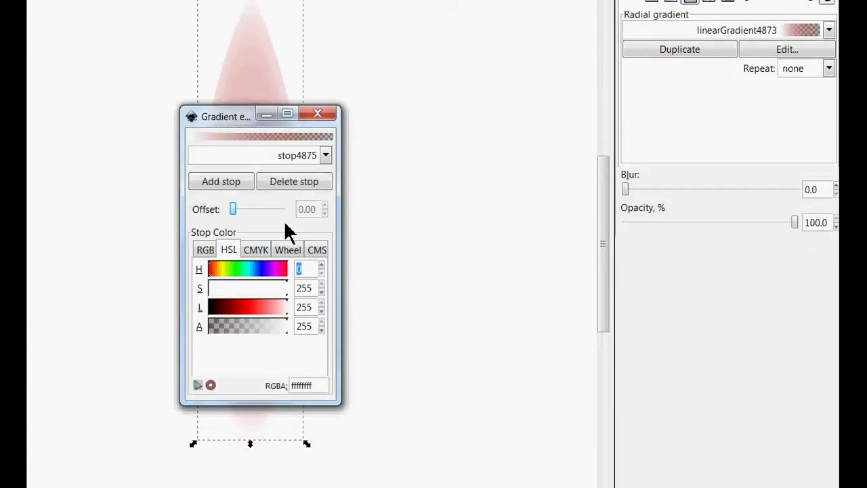
# - Make the gradient's outer red stop fully opaque with alpha 255, close the gradient editor and reselect the body
pyautogui.click(326, 155)
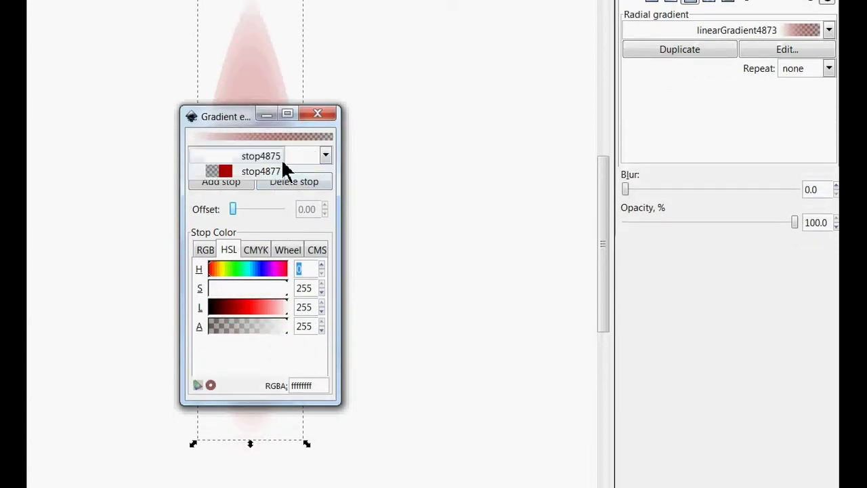
pyautogui.click(255, 180)
pyautogui.moveTo(249, 344); pyautogui.dragTo(300, 341)
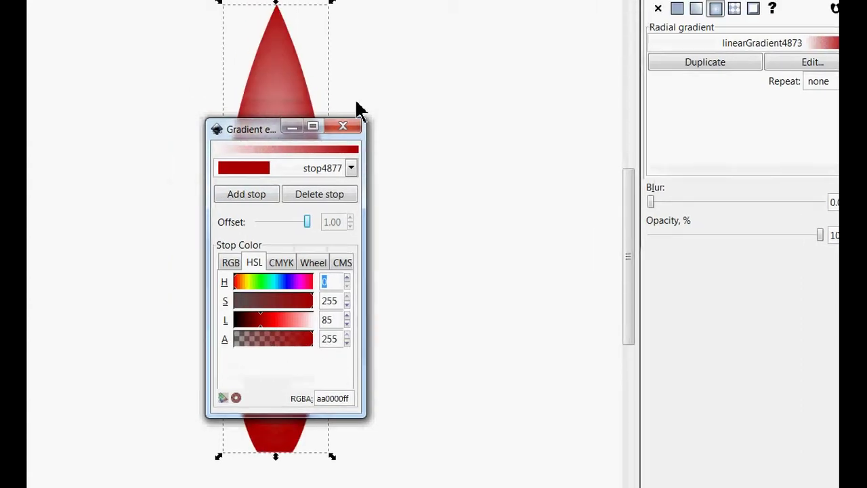
pyautogui.click(343, 114)
pyautogui.click(517, 158)
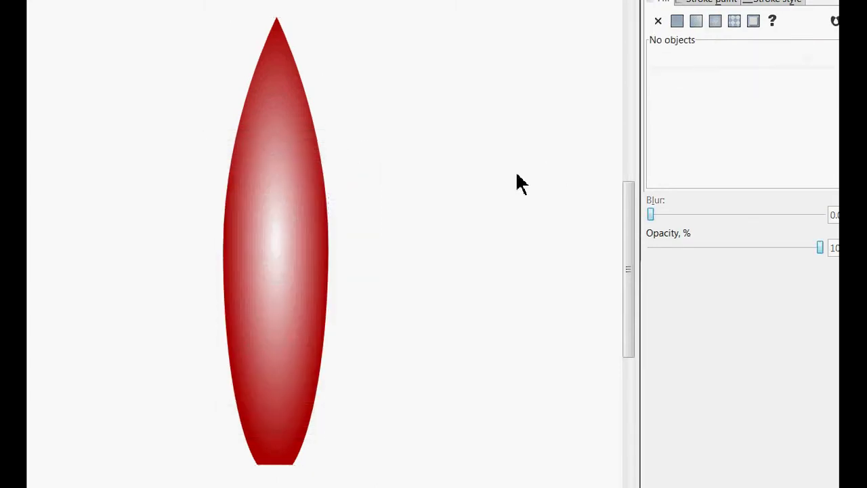
pyautogui.click(281, 261)
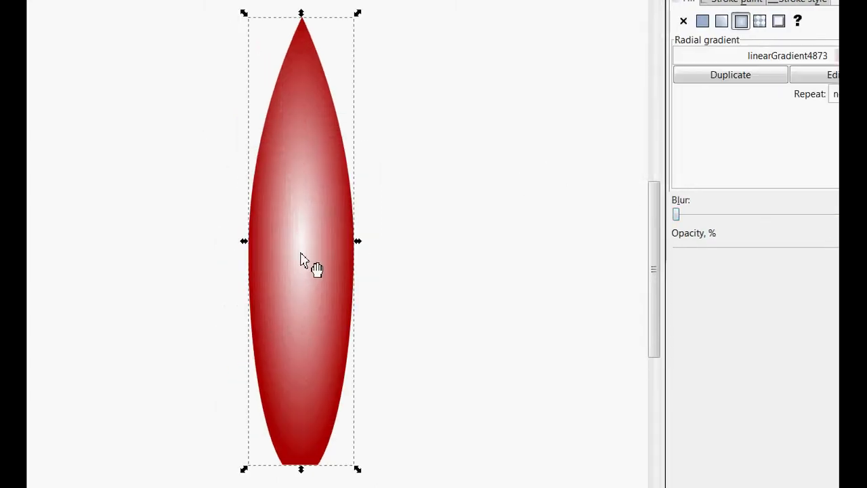
# - Align the radial gradient's handles with the rocket body and shorten its vertical extent to just below the tip
pyautogui.press('n')
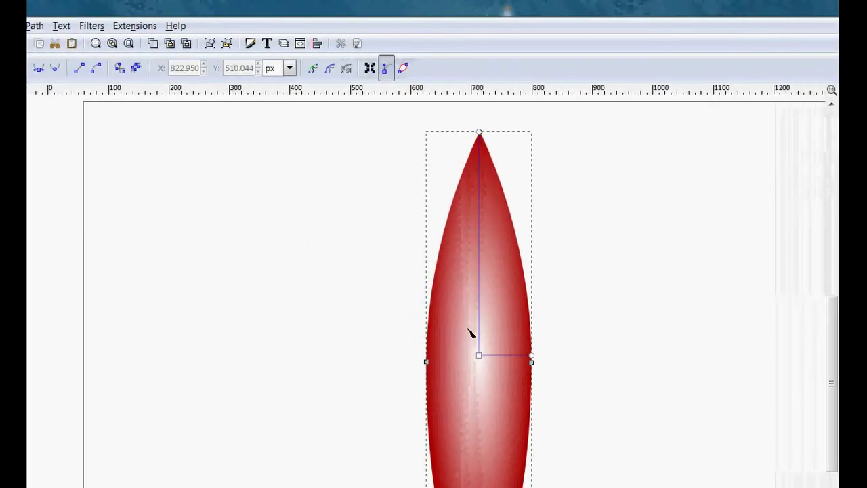
pyautogui.moveTo(531, 355); pyautogui.dragTo(533, 351)
pyautogui.moveTo(510, 134); pyautogui.dragTo(483, 133)
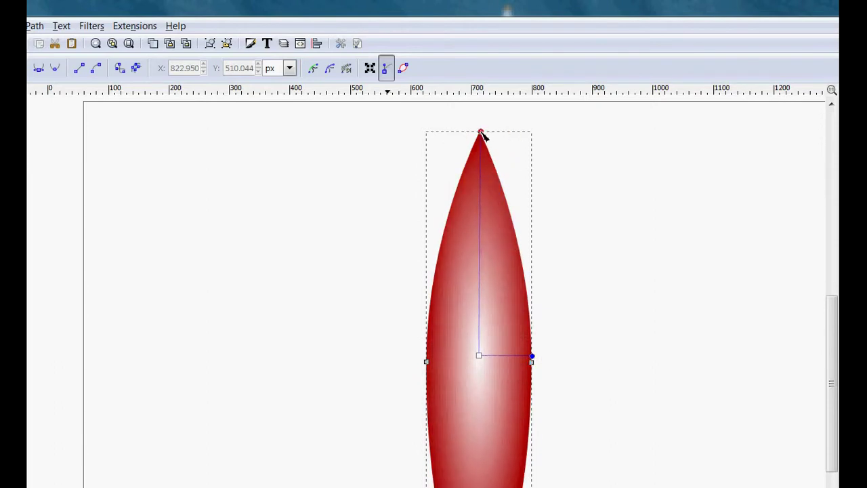
pyautogui.moveTo(480, 133); pyautogui.dragTo(483, 178)
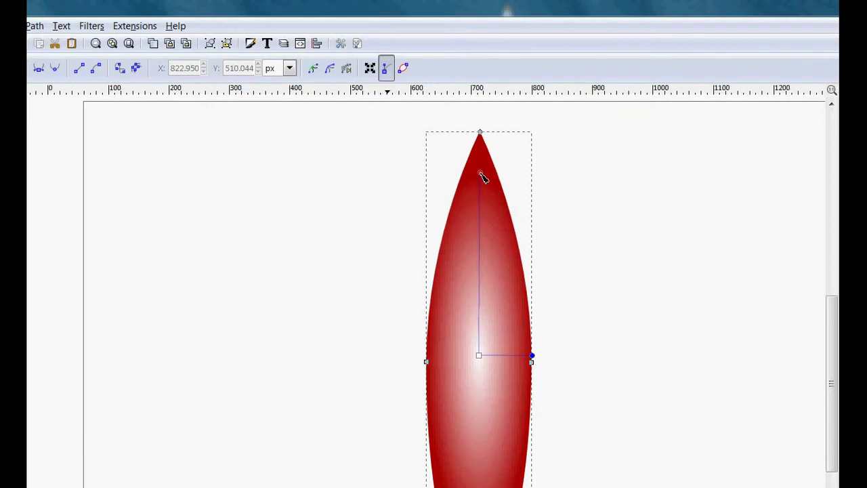
pyautogui.press('Escape')
# - Give the rocket body a solid black outline with a stroke width of 3 px
pyautogui.hotkey('ctrl', 'shift', 'f')
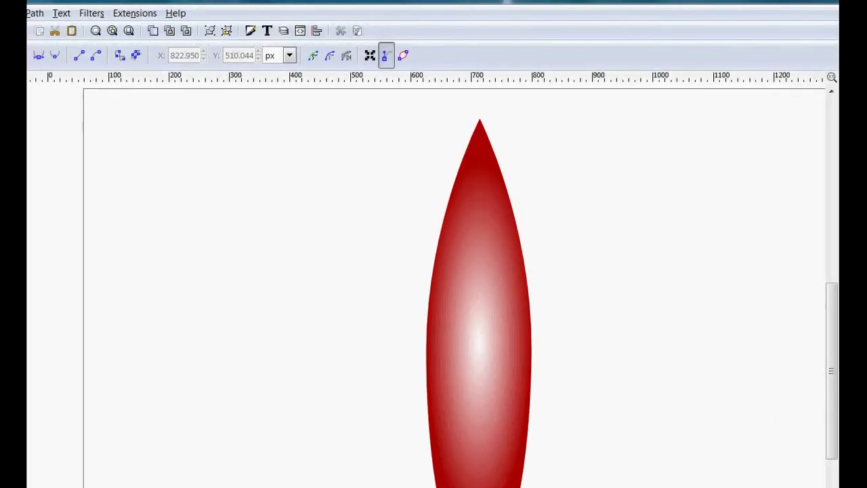
pyautogui.click(552, 363)
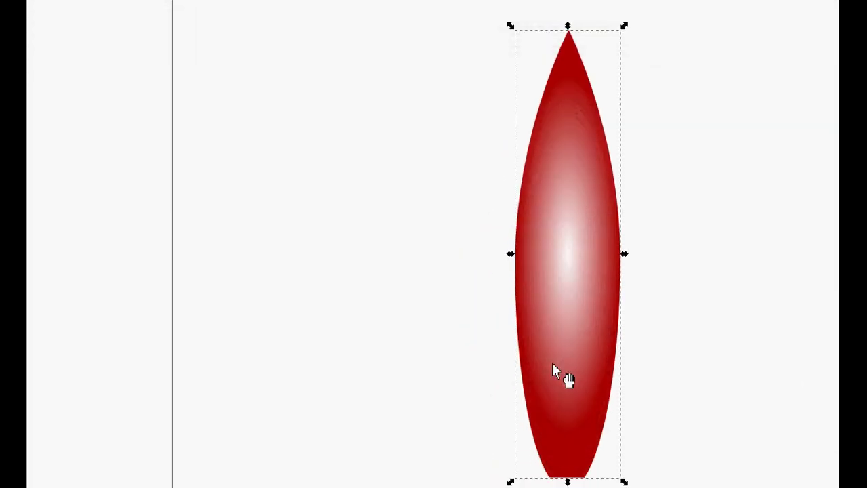
pyautogui.click(761, 115)
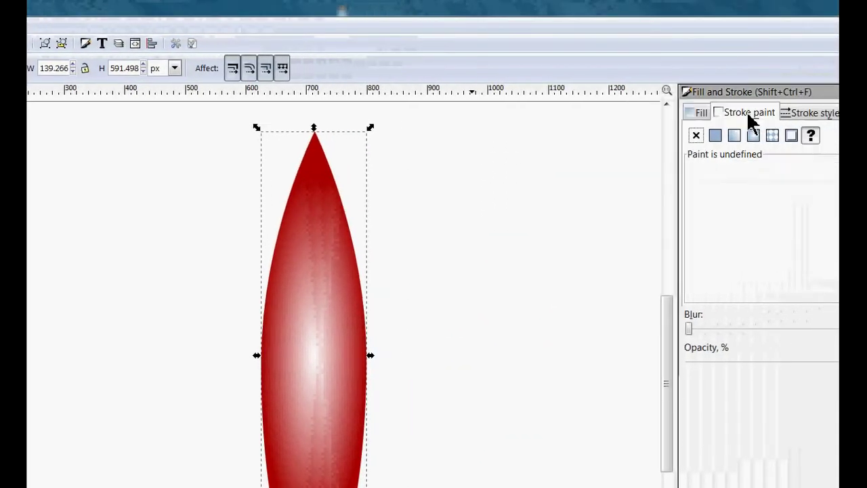
pyautogui.click(632, 133)
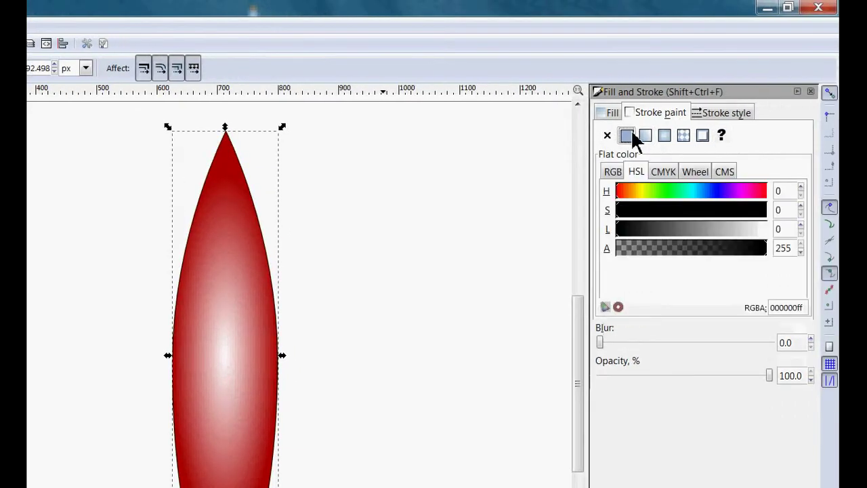
pyautogui.click(732, 117)
pyautogui.write('3')
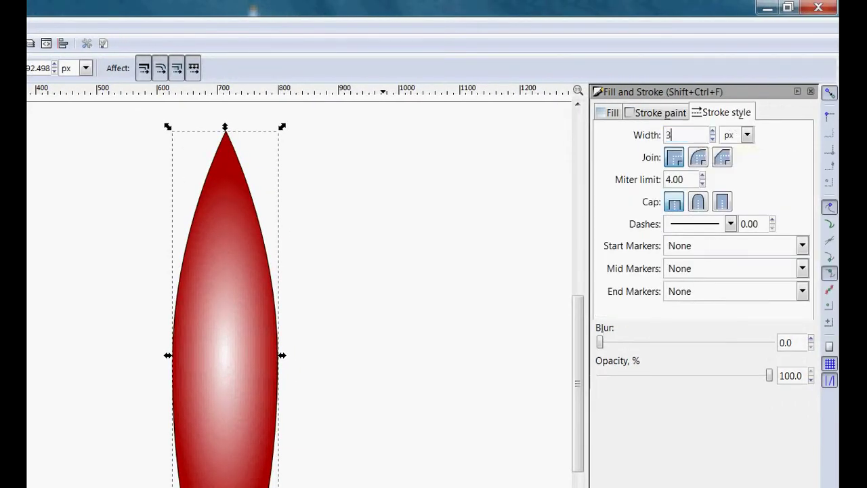
pyautogui.press('Return')
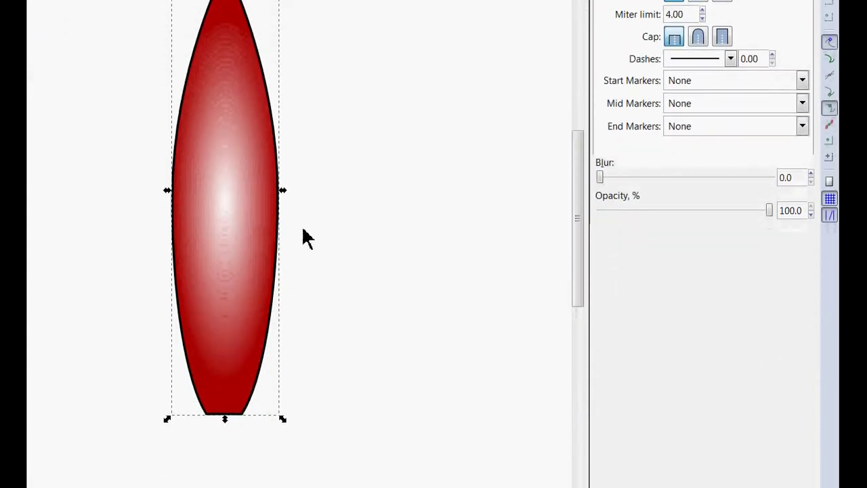
# - Duplicate the outlined rocket body and place the copy beside the original on its right
pyautogui.click(250, 359)
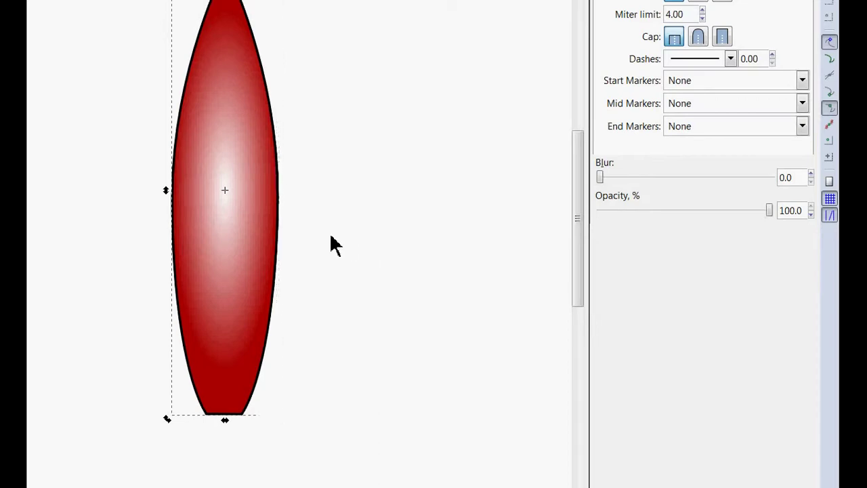
pyautogui.hotkey('ctrl', 'd')
pyautogui.moveTo(225, 318); pyautogui.dragTo(427, 302)
pyautogui.moveTo(270, 352); pyautogui.dragTo(499, 348)
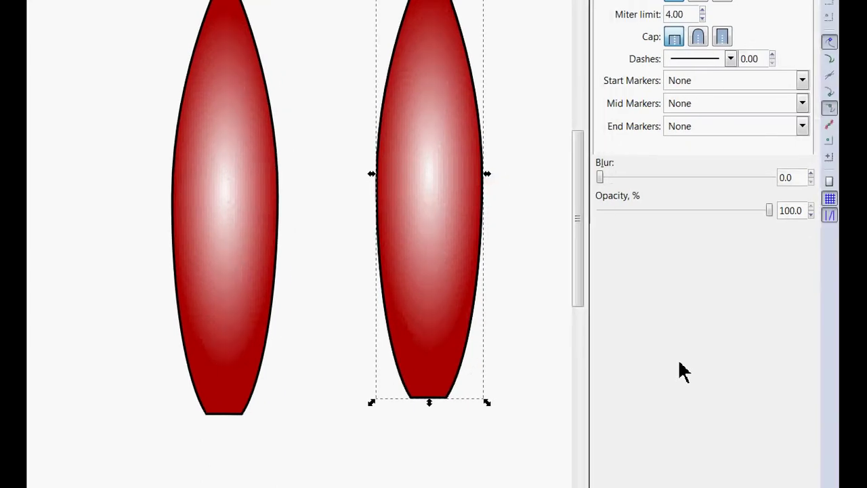
# - Shift one of the two stacked body copies slightly right and subtract the other with Difference, leaving a thin crescent
pyautogui.press('Right')
pyautogui.press('Right')
pyautogui.press('Right')
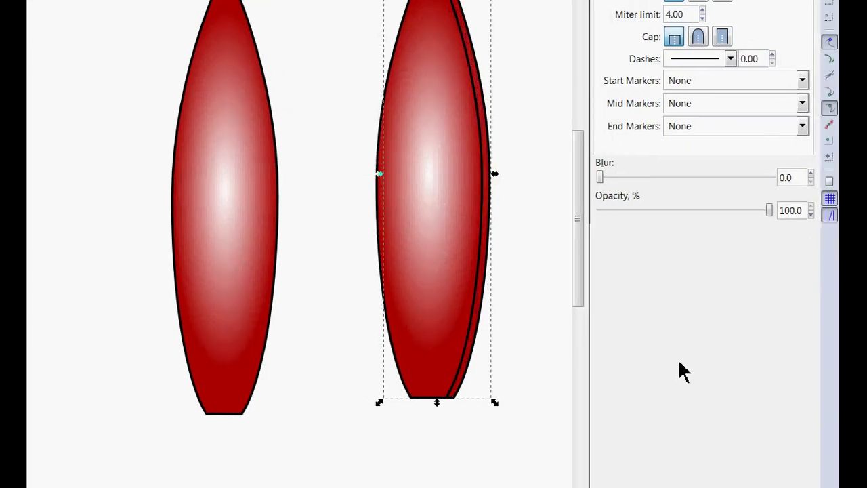
pyautogui.scroll(8, 340, 243)
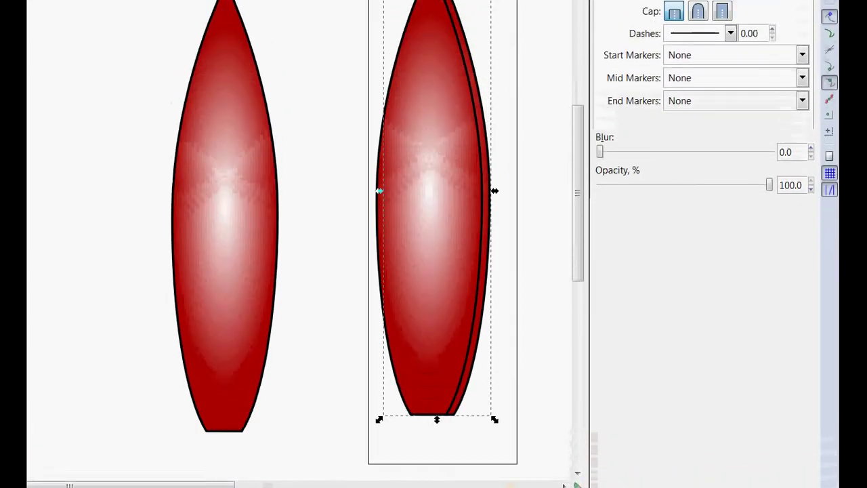
pyautogui.scroll(-5, 340, 279)
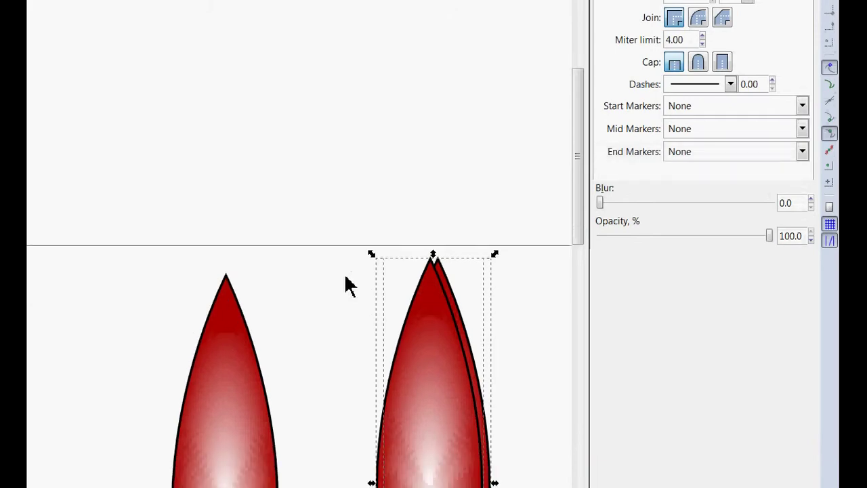
pyautogui.click(72, 26)
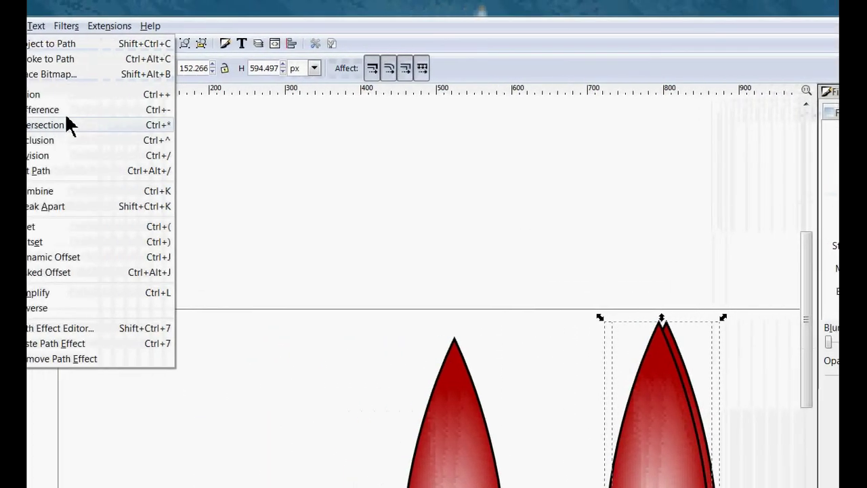
pyautogui.click(131, 109)
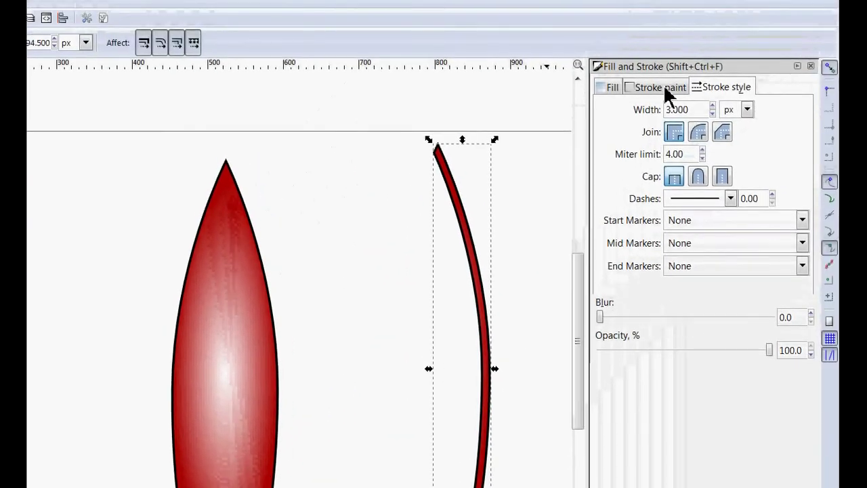
# - Remove the crescent's stroke and fill it with white
pyautogui.click(666, 88)
pyautogui.click(607, 136)
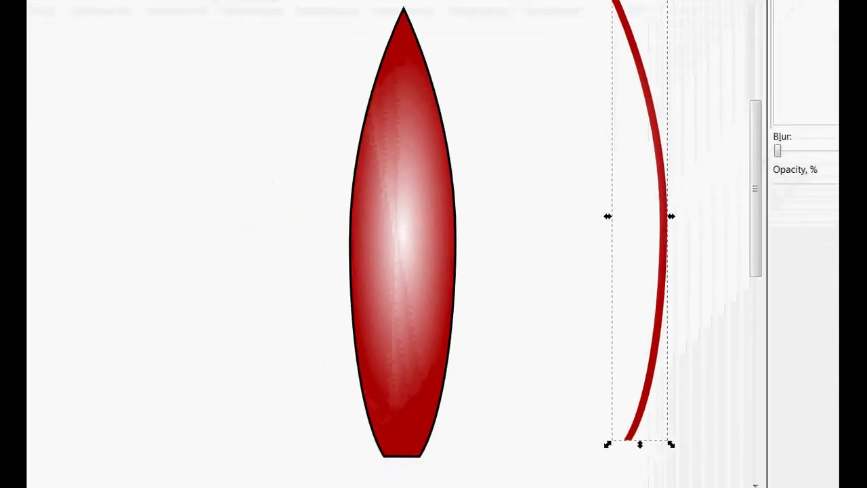
pyautogui.moveTo(651, 268); pyautogui.dragTo(571, 272)
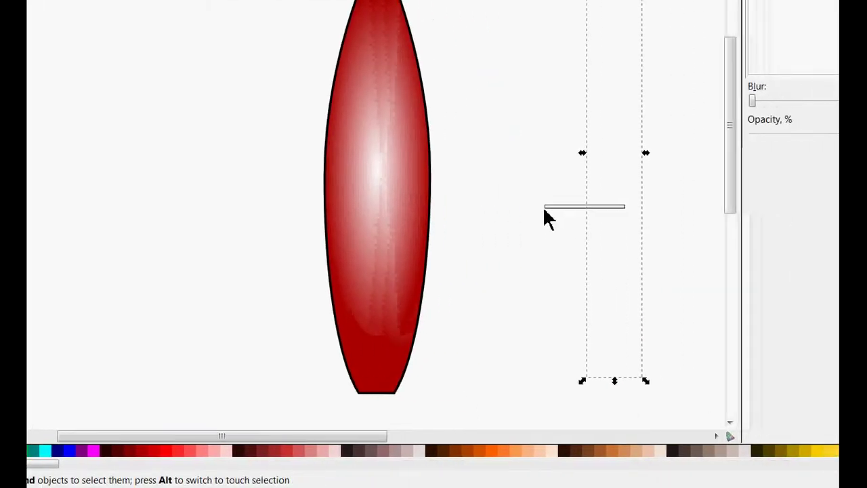
pyautogui.moveTo(544, 210); pyautogui.dragTo(515, 210)
# - Move the white crescent onto the rocket body's right edge and scale it to about 72 × 588 px
pyautogui.moveTo(626, 181); pyautogui.dragTo(397, 207)
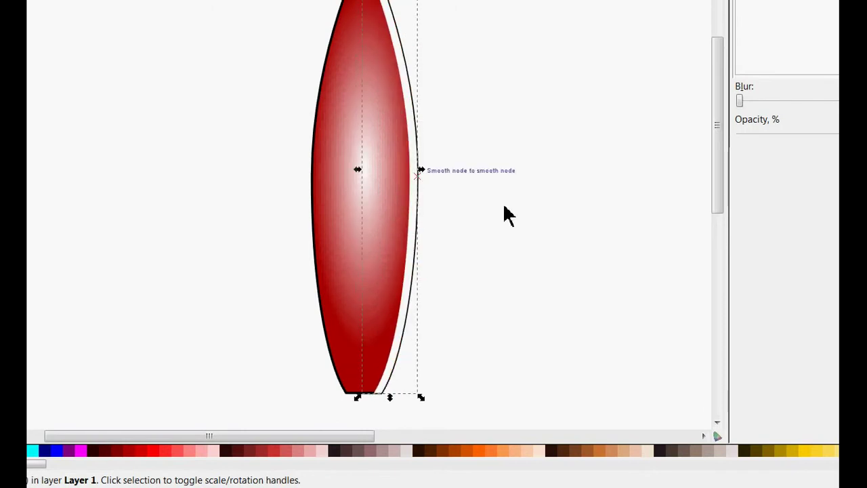
pyautogui.moveTo(358, 174)
pyautogui.mouseDown()
pyautogui.moveTo(366, 178)
pyautogui.moveTo(355, 175)
pyautogui.moveTo(356, 185)
pyautogui.mouseUp()
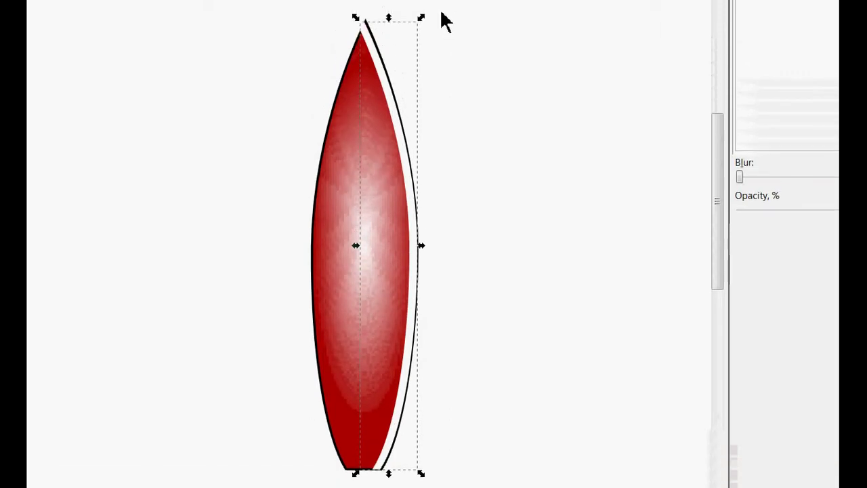
pyautogui.moveTo(422, 107); pyautogui.dragTo(409, 155)
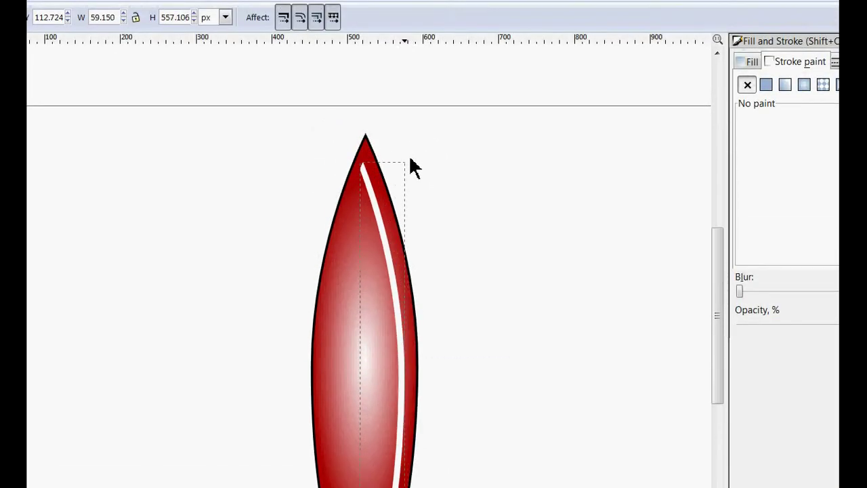
pyautogui.moveTo(400, 317)
pyautogui.mouseDown()
pyautogui.moveTo(410, 294)
pyautogui.moveTo(402, 292)
pyautogui.moveTo(406, 309)
pyautogui.mouseUp()
pyautogui.moveTo(411, 156); pyautogui.dragTo(418, 144)
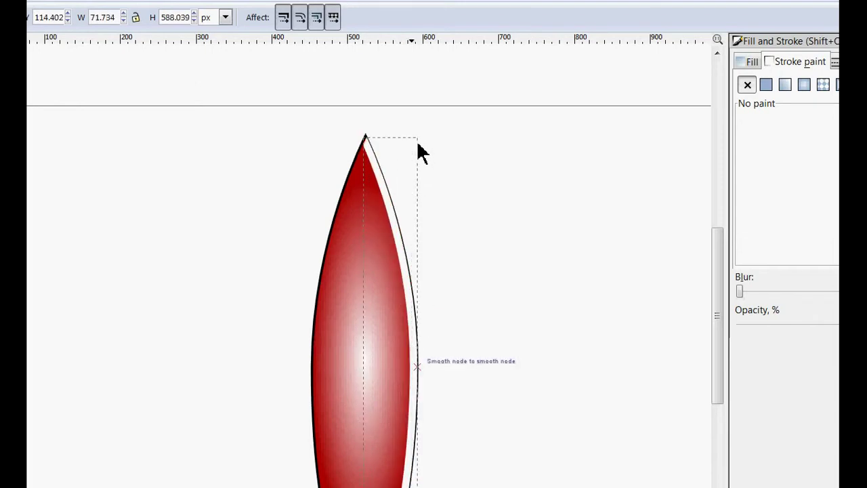
pyautogui.moveTo(411, 315); pyautogui.dragTo(407, 315)
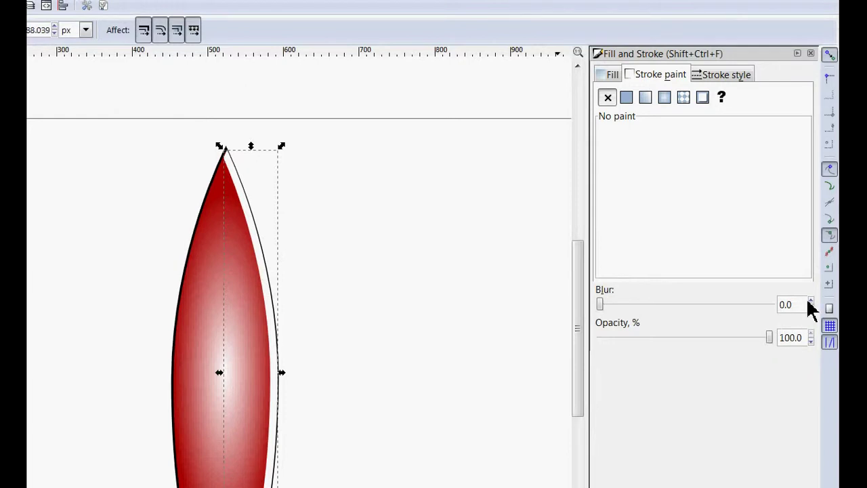
# - Soften the white crescent with a blur of 3.0 and an opacity of 93%
pyautogui.click(811, 302)
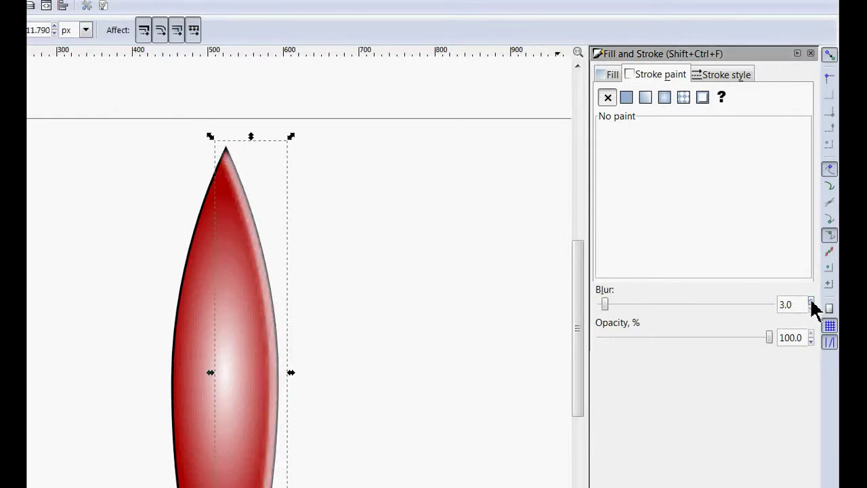
pyautogui.click(811, 308)
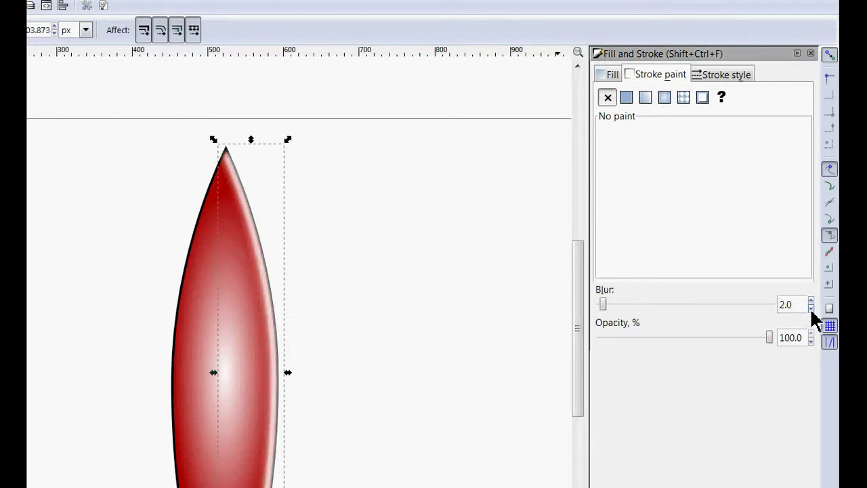
pyautogui.click(811, 302)
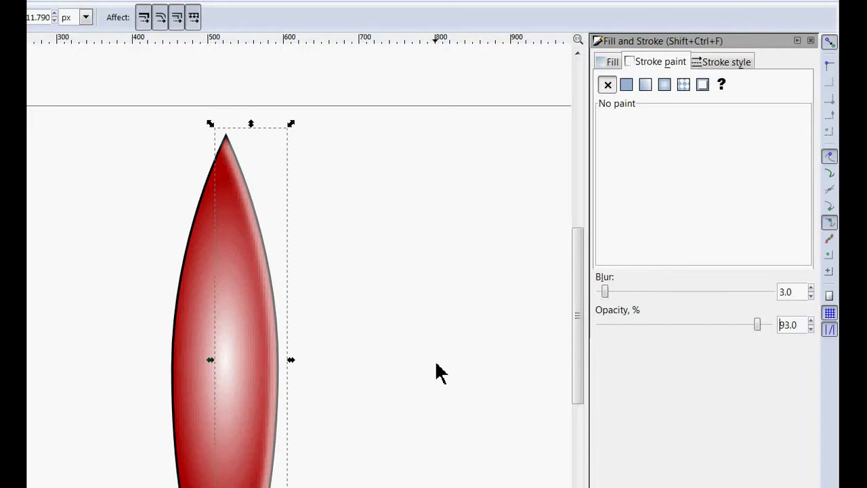
# - Nudge the blurred highlight so it sits just inside the rocket body's right outline
pyautogui.moveTo(311, 360); pyautogui.dragTo(291, 359)
pyautogui.press('Right')
pyautogui.press('Right')
pyautogui.press('Right')
pyautogui.press('Right')
pyautogui.press('Right')
pyautogui.press('Right')
pyautogui.press('Right')
pyautogui.press('Right')
pyautogui.press('Right')
pyautogui.press('Right')
pyautogui.press('Left')
pyautogui.press('Left')
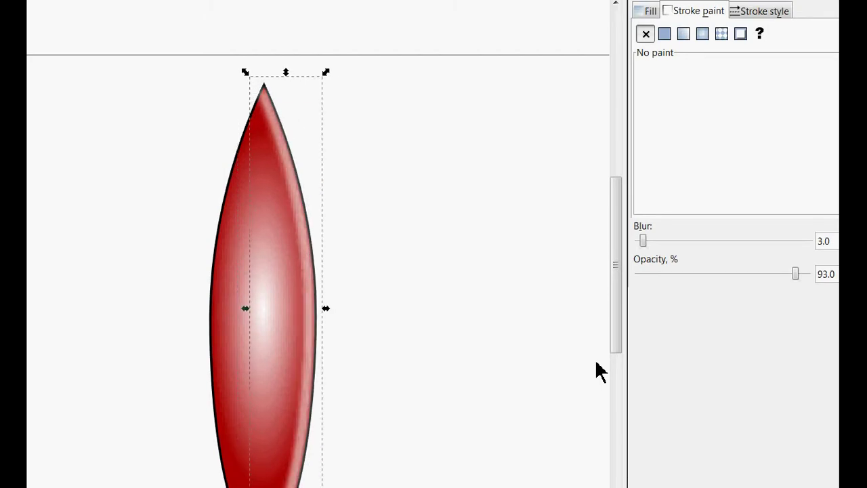
pyautogui.press('Left')
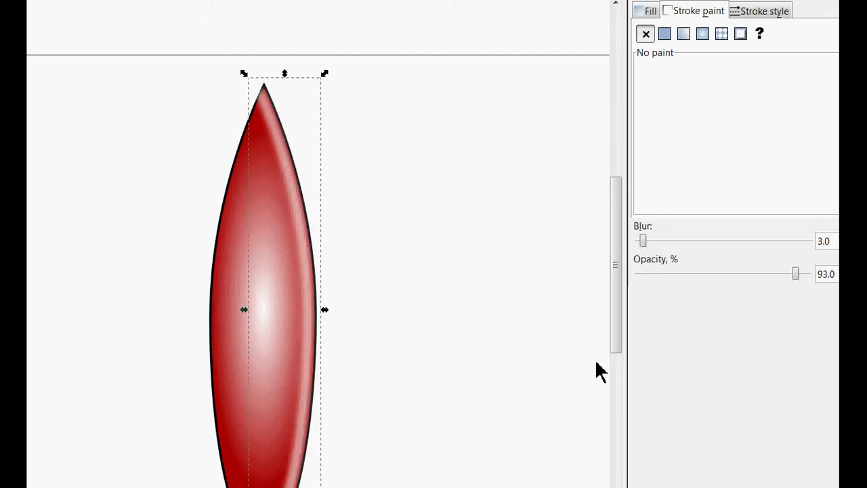
pyautogui.press('Up')
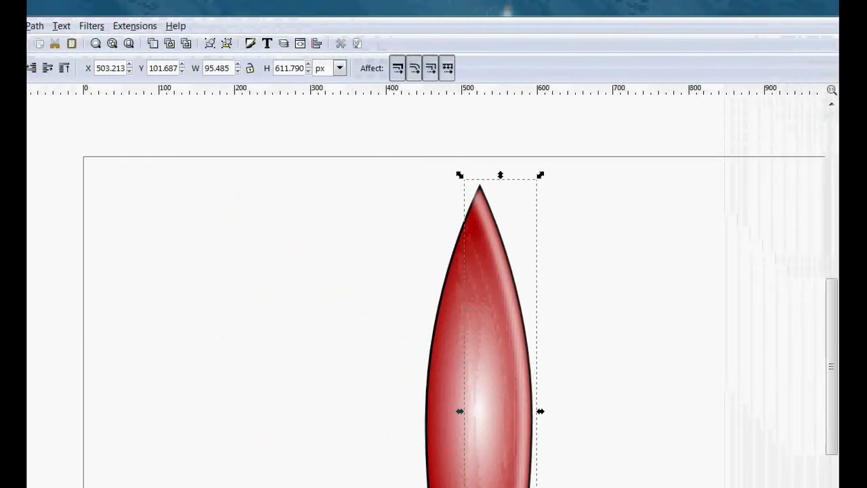
# - Edit the highlight's upper nodes so its end stays inside the black outline at the rocket's tip
pyautogui.click(38, 151)
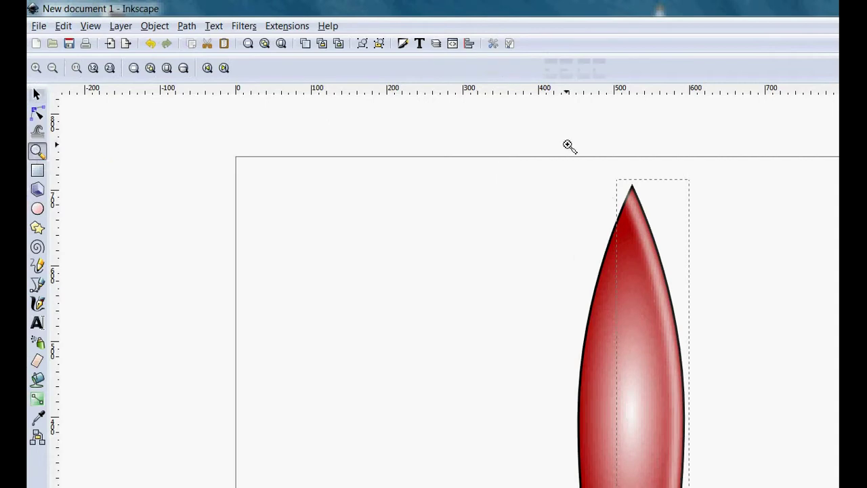
pyautogui.moveTo(568, 146); pyautogui.dragTo(718, 273)
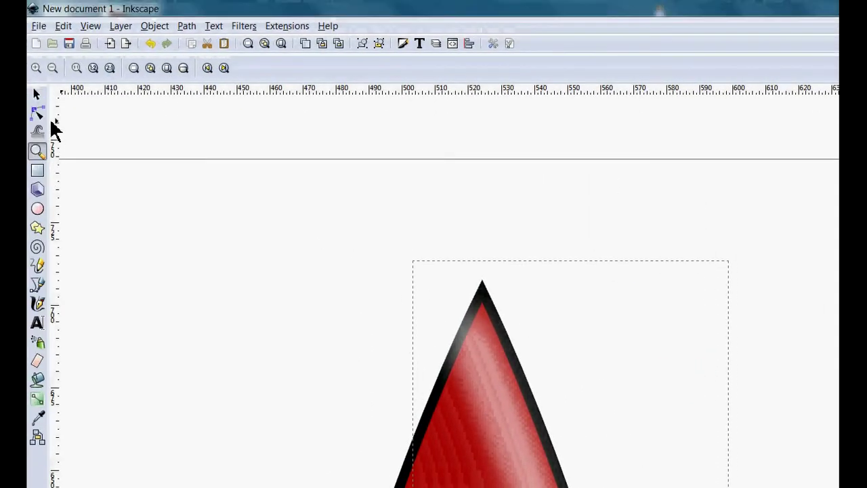
pyautogui.click(38, 114)
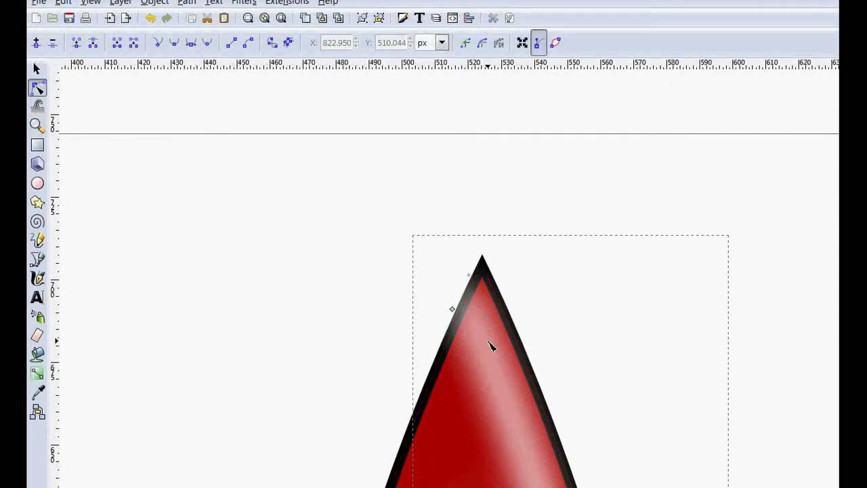
pyautogui.moveTo(469, 223); pyautogui.dragTo(474, 263)
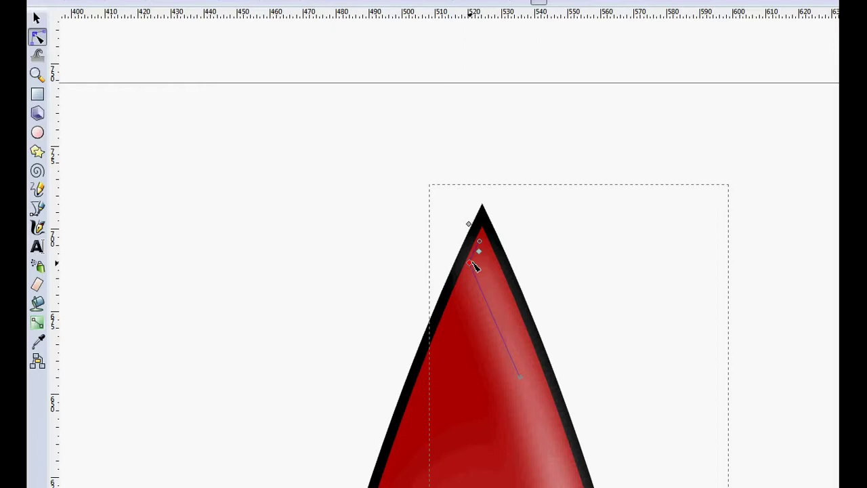
pyautogui.moveTo(472, 270); pyautogui.dragTo(472, 270)
pyautogui.click(498, 311)
pyautogui.moveTo(478, 251)
pyautogui.mouseDown()
pyautogui.moveTo(492, 243)
pyautogui.moveTo(481, 250)
pyautogui.mouseUp()
pyautogui.moveTo(479, 250); pyautogui.dragTo(474, 249)
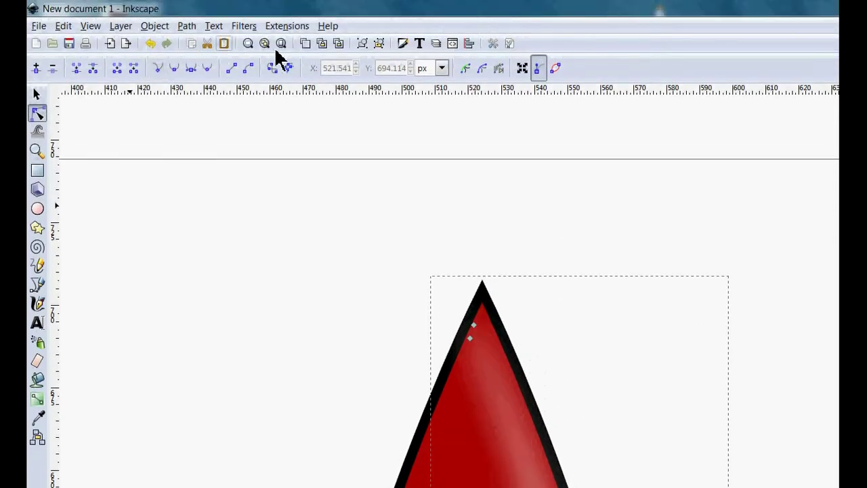
pyautogui.click(282, 46)
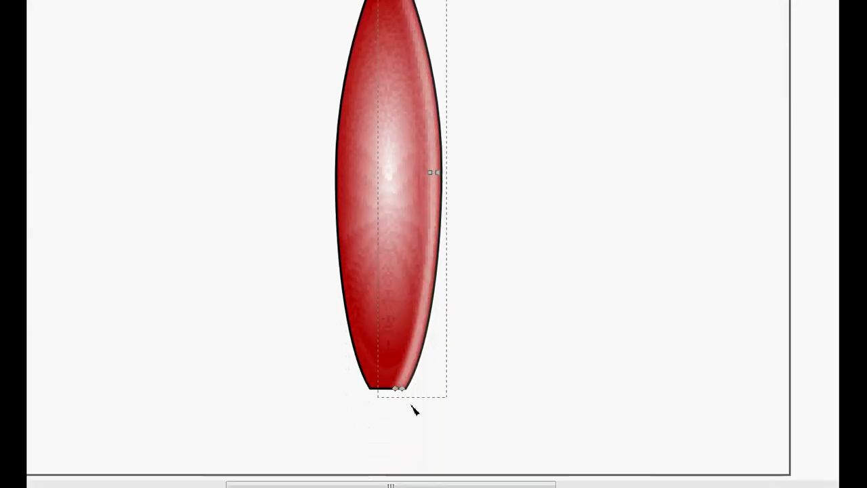
# - Adjust the highlight's lower nodes so its end stays inside the black outline at the rocket's base
pyautogui.moveTo(395, 350); pyautogui.dragTo(400, 350)
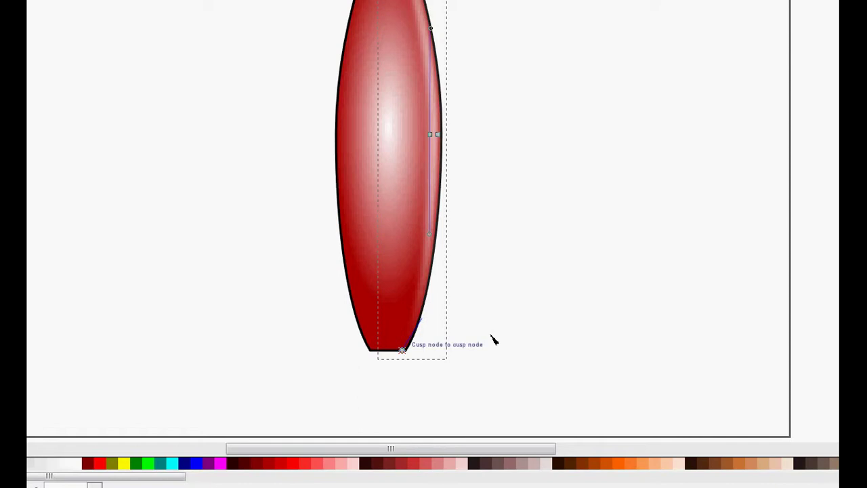
pyautogui.click(437, 251)
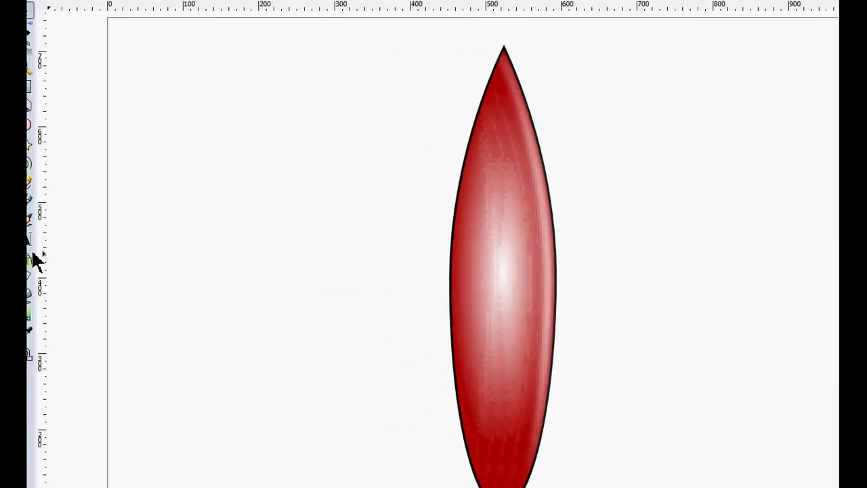
pyautogui.click(37, 182)
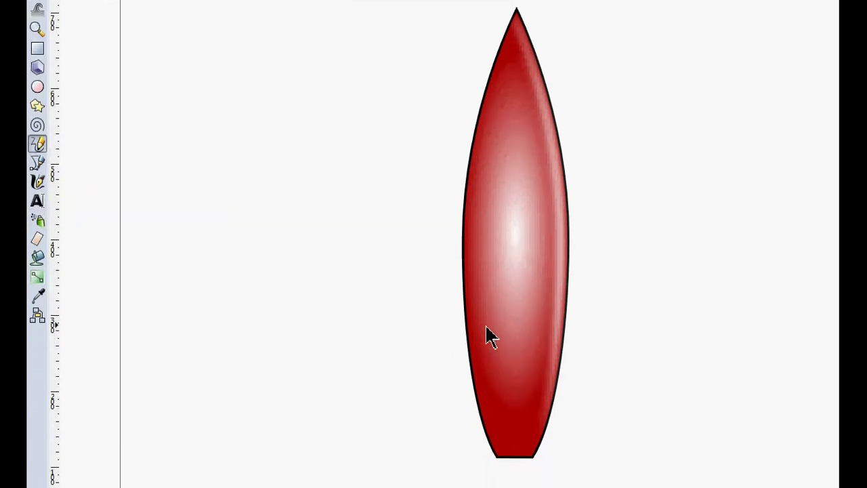
pyautogui.moveTo(467, 323)
pyautogui.mouseDown()
pyautogui.moveTo(411, 406)
pyautogui.moveTo(364, 434)
pyautogui.mouseUp()
pyautogui.moveTo(363, 358); pyautogui.dragTo(363, 356)
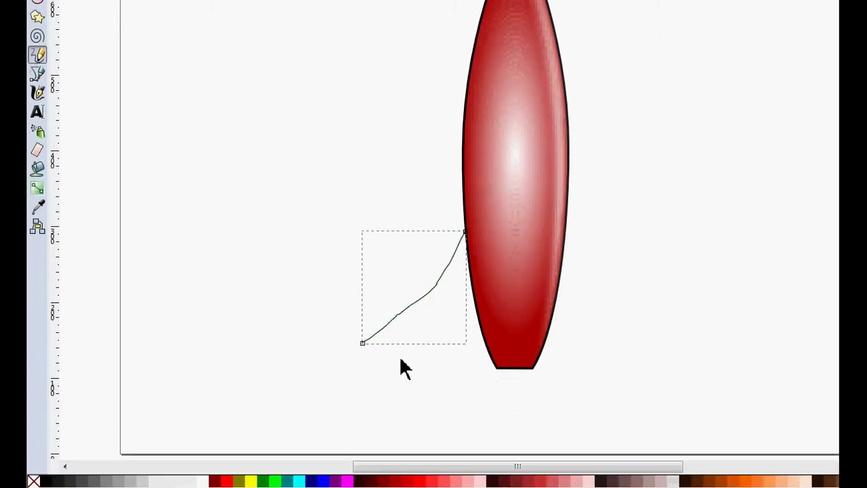
pyautogui.hotkey('ctrl', 'z')
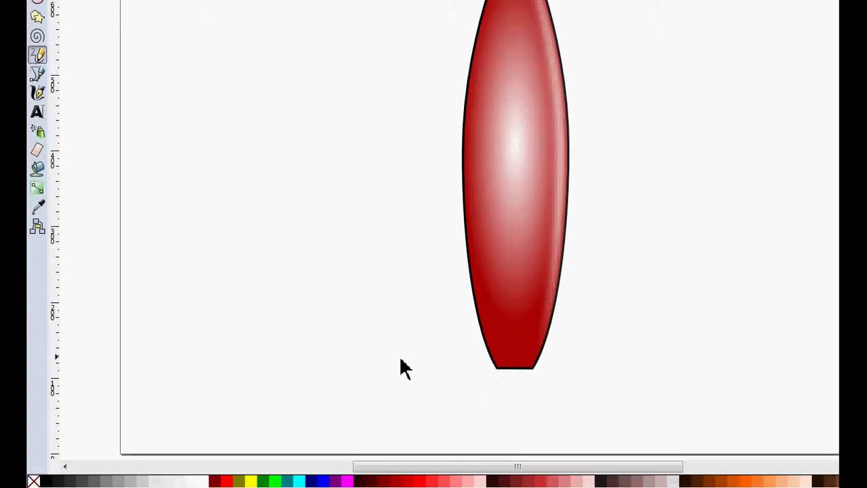
# - Draw a closed four-cornered fin with straight segments, from the rocket's lower left edge outward and back along its base
pyautogui.click(465, 244)
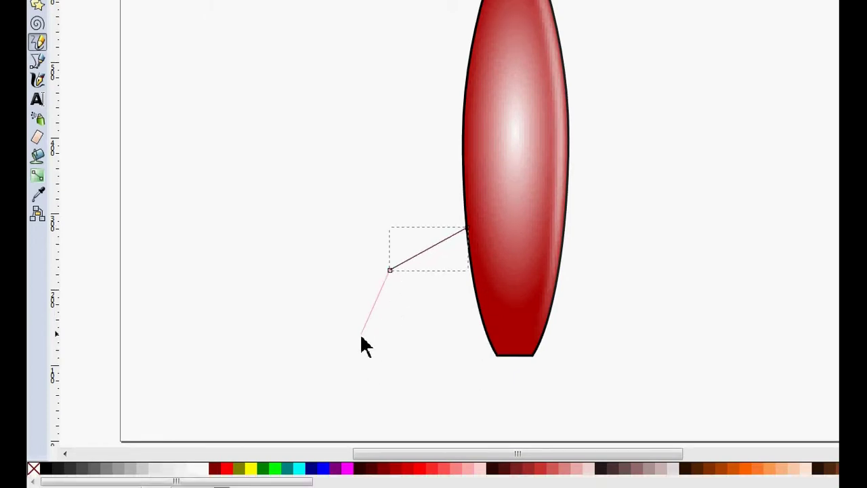
pyautogui.click(348, 361)
pyautogui.click(502, 353)
pyautogui.click(466, 229)
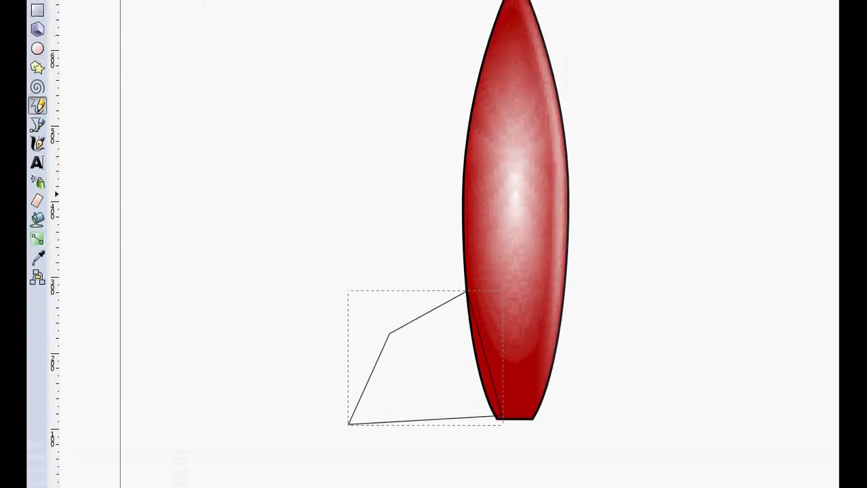
# - Fill the fin with the dark red sampled from the rocket's tip
pyautogui.click(40, 7)
pyautogui.click(38, 321)
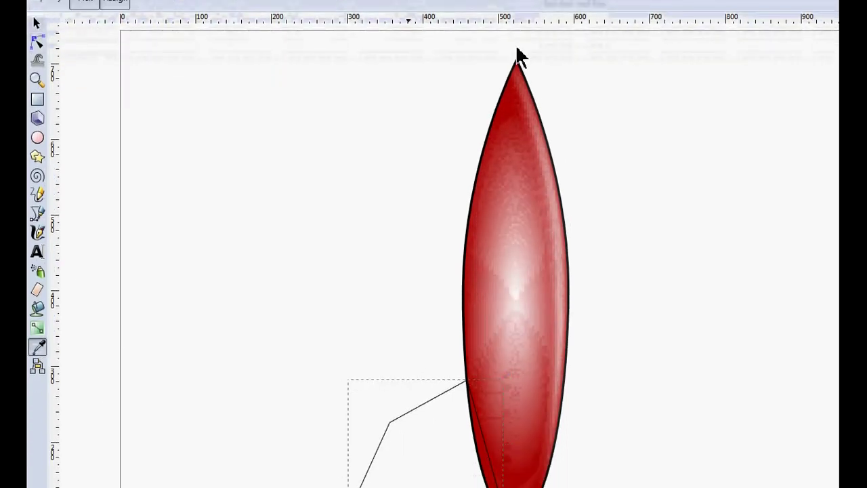
pyautogui.click(518, 129)
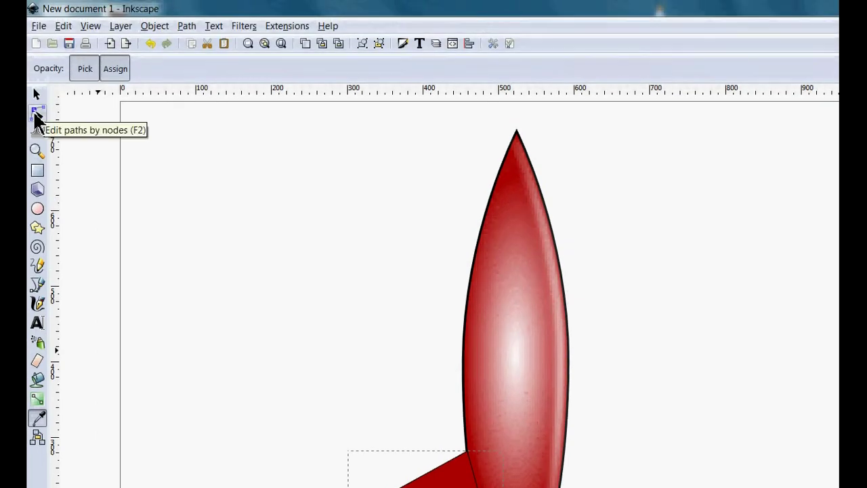
# - Make the fin's upper outer node symmetric and rotate its handles so the upper edge forms a smooth S-curve
pyautogui.click(37, 117)
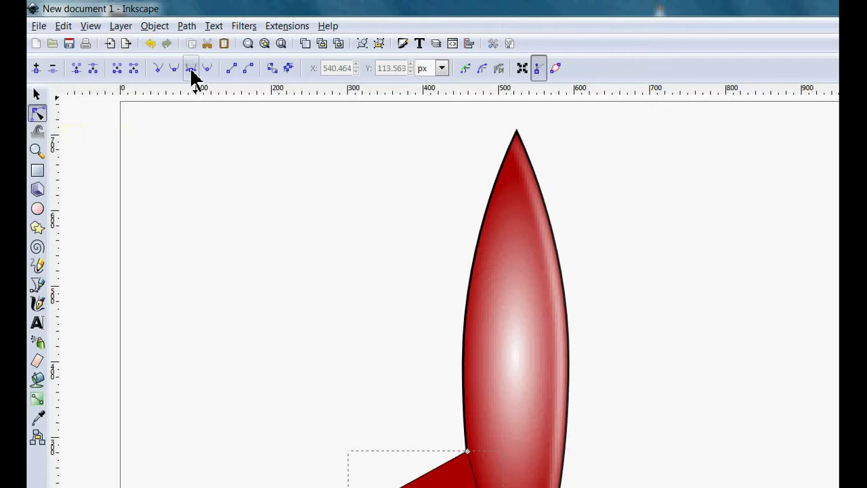
pyautogui.click(391, 392)
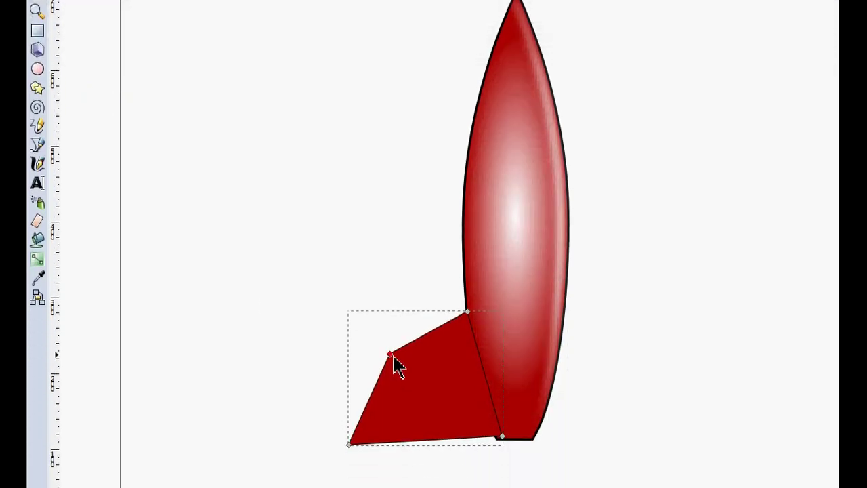
pyautogui.click(191, 69)
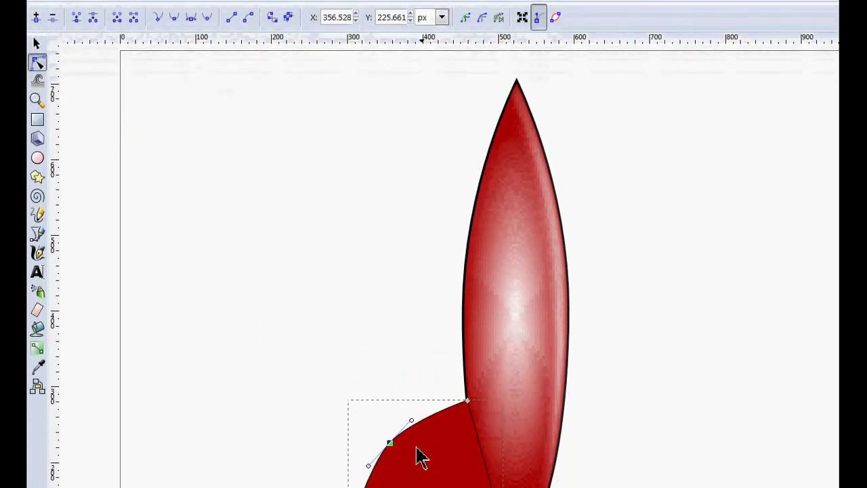
pyautogui.moveTo(393, 352); pyautogui.dragTo(347, 340)
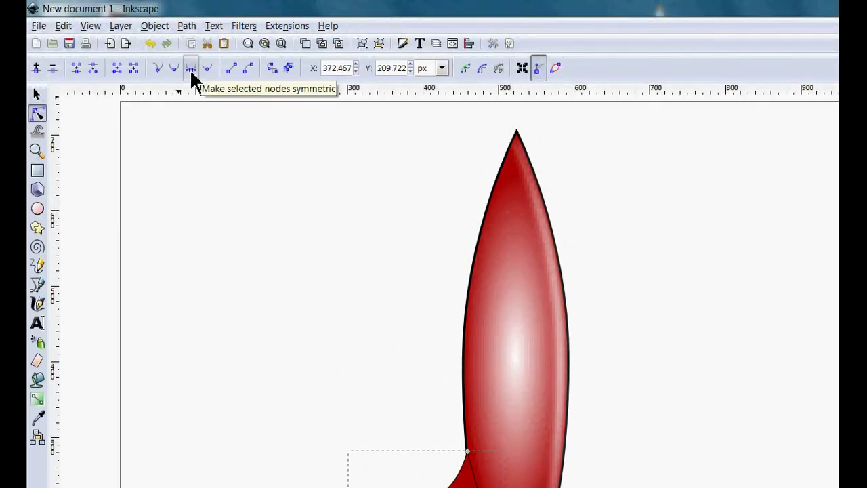
pyautogui.click(191, 70)
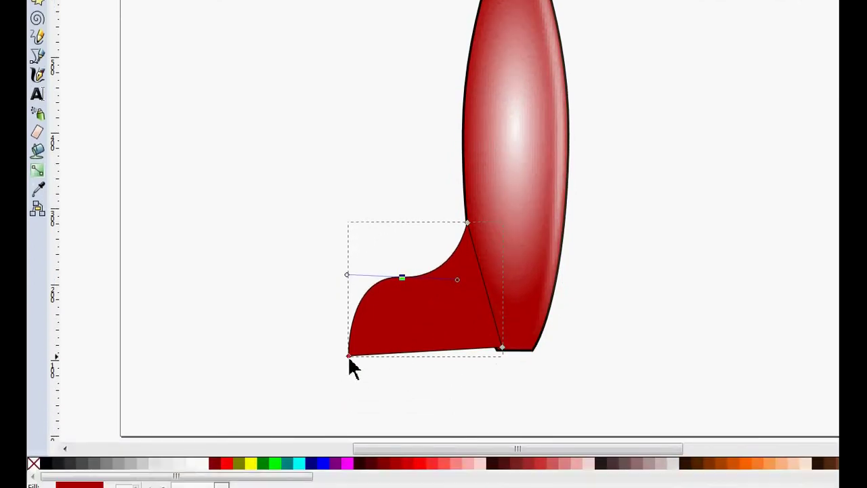
# - Add a node midway along the fin's bottom edge, make it symmetric, and raise it so the edge arches upward
pyautogui.click(349, 356)
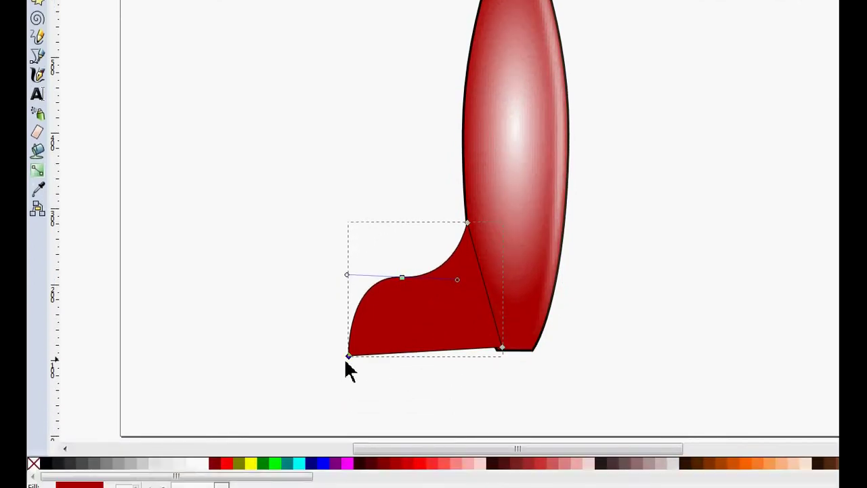
pyautogui.doubleClick(424, 352)
pyautogui.moveTo(424, 352); pyautogui.dragTo(424, 344)
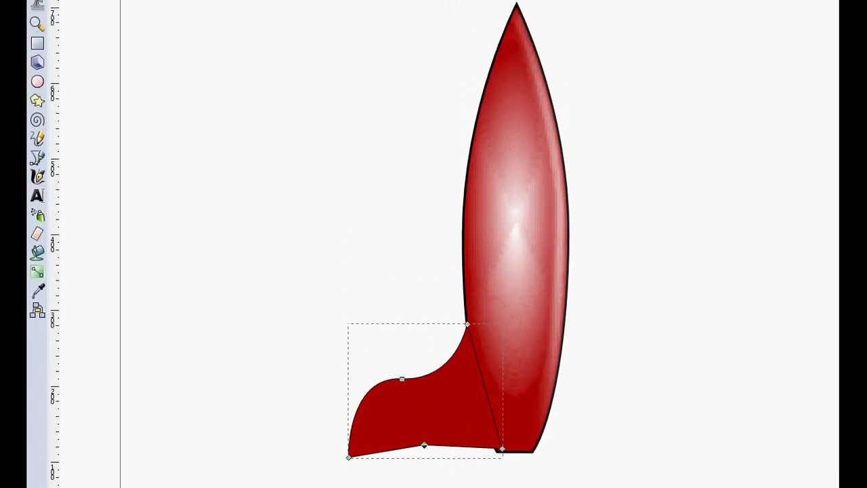
pyautogui.click(188, 67)
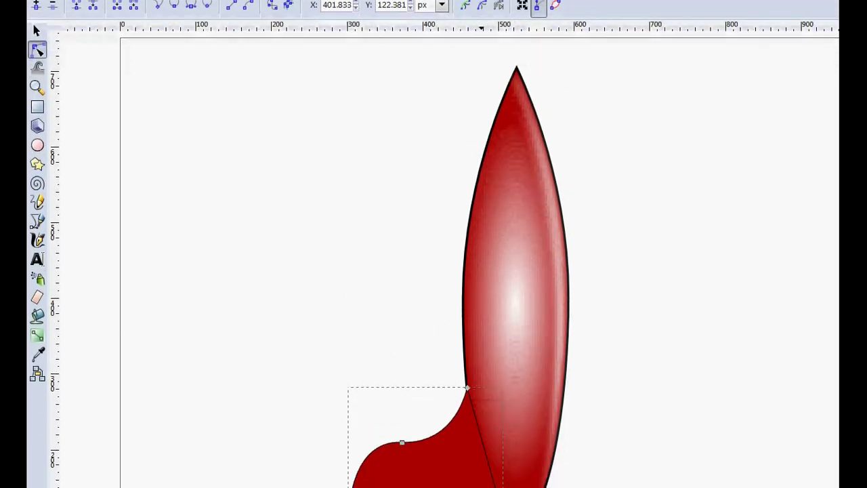
pyautogui.moveTo(451, 355); pyautogui.dragTo(468, 353)
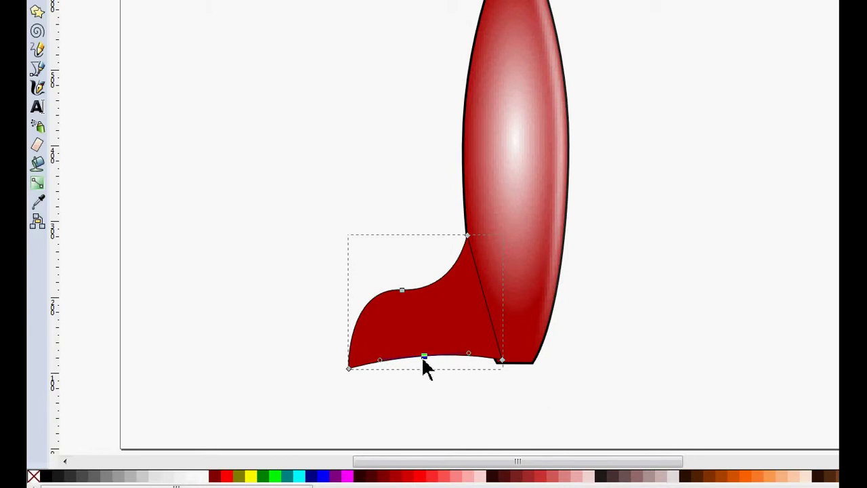
pyautogui.moveTo(427, 366); pyautogui.dragTo(429, 360)
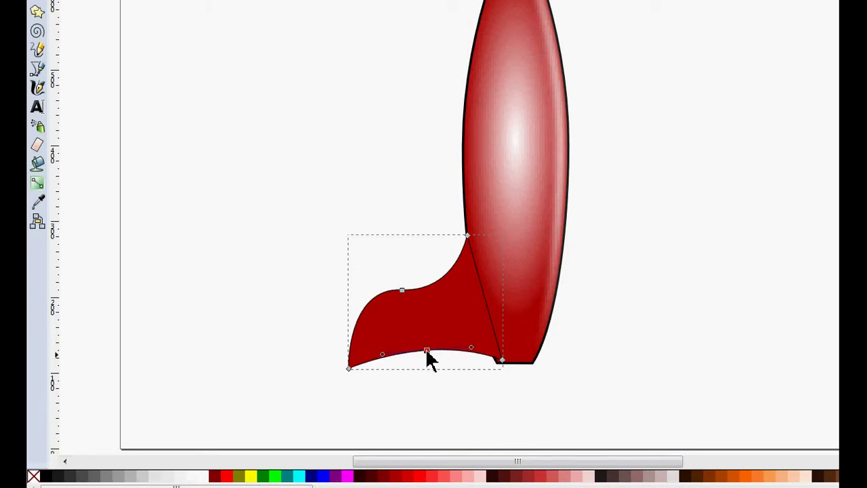
pyautogui.click(469, 423)
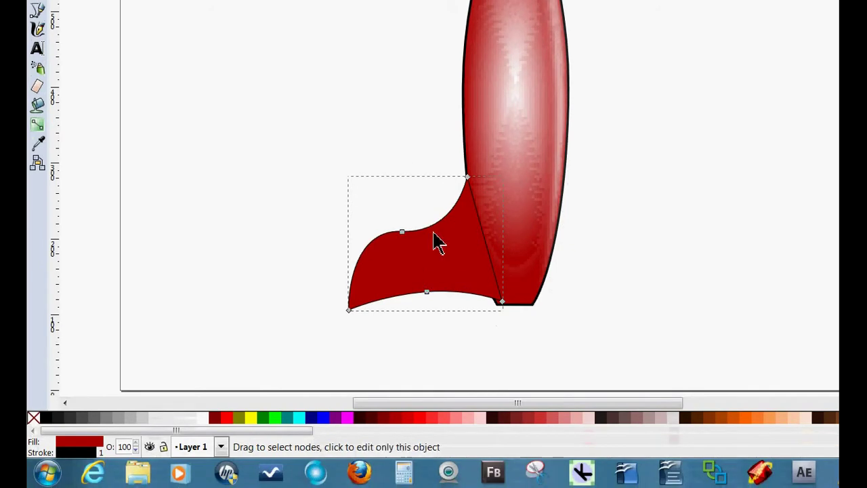
# - Thicken the fin's outline to match the rocket body's, trying a stroke width of 4 px and then reducing it slightly
pyautogui.press('s')
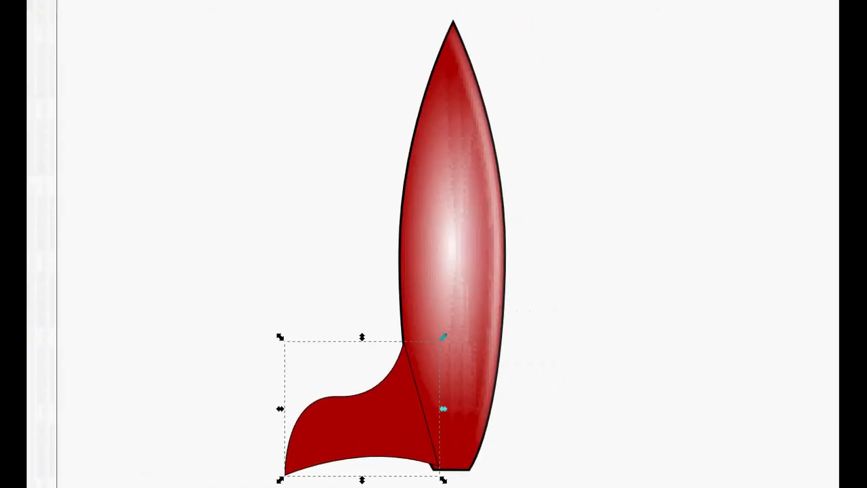
pyautogui.click(804, 115)
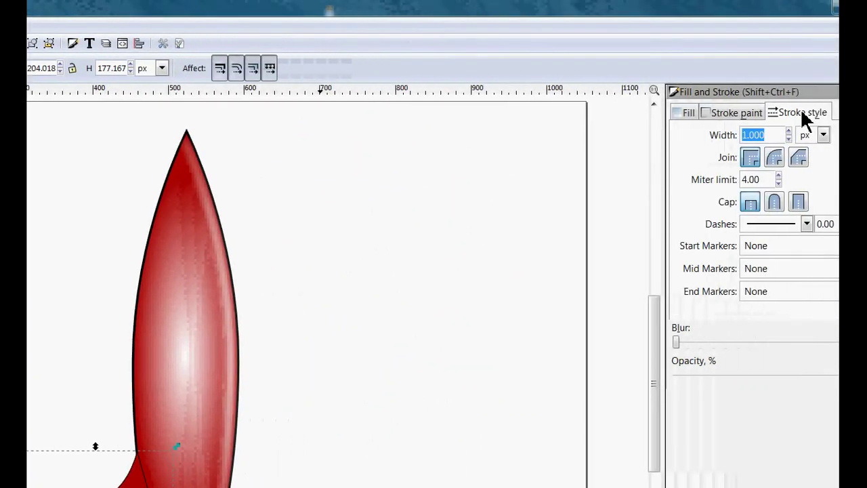
pyautogui.write('4')
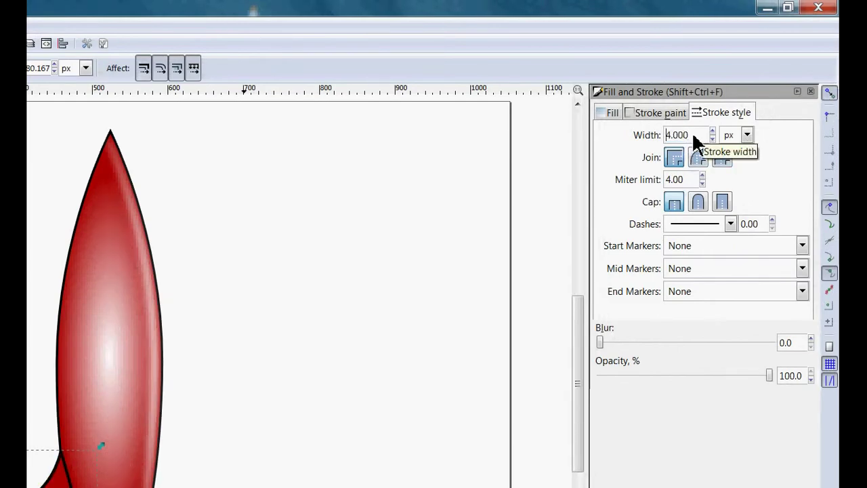
pyautogui.moveTo(693, 135); pyautogui.dragTo(617, 134)
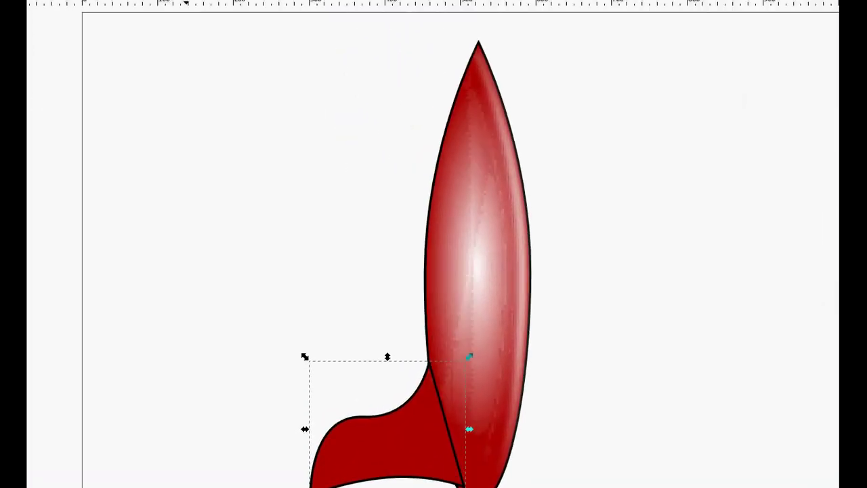
# - Lower the fin to the bottom of the stacking order and fit it against the rocket's lower left side
pyautogui.click(168, 68)
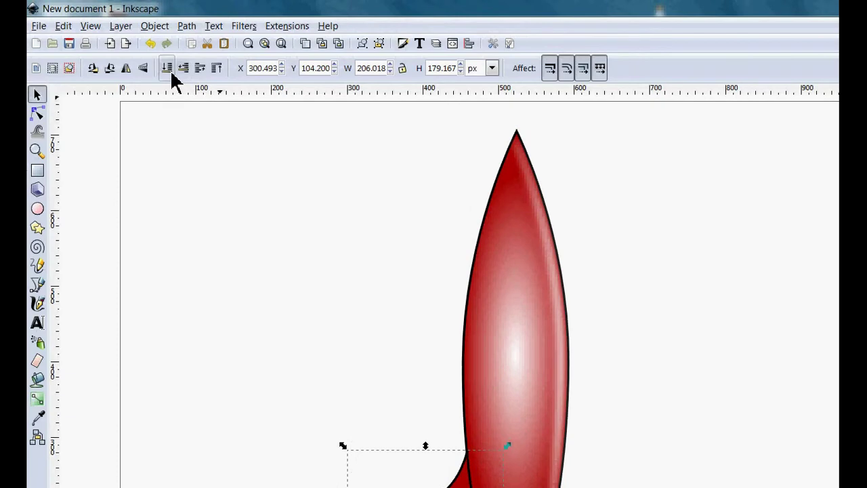
pyautogui.click(294, 325)
pyautogui.click(374, 479)
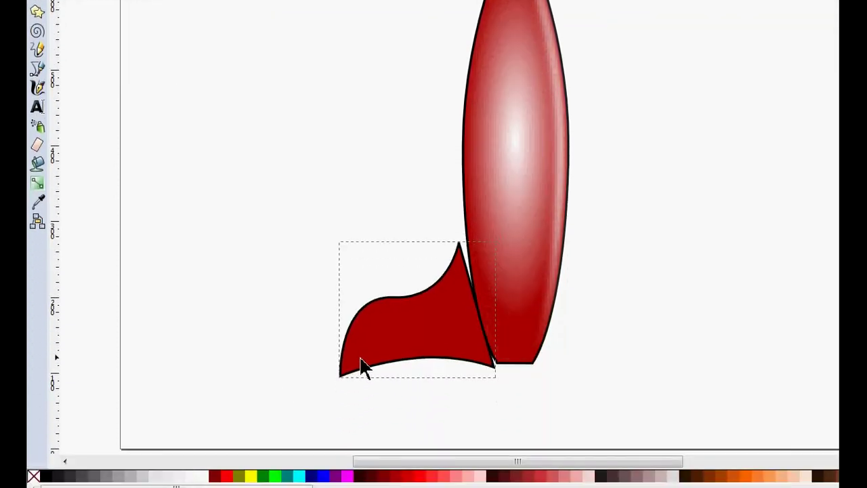
pyautogui.moveTo(365, 361); pyautogui.dragTo(368, 353)
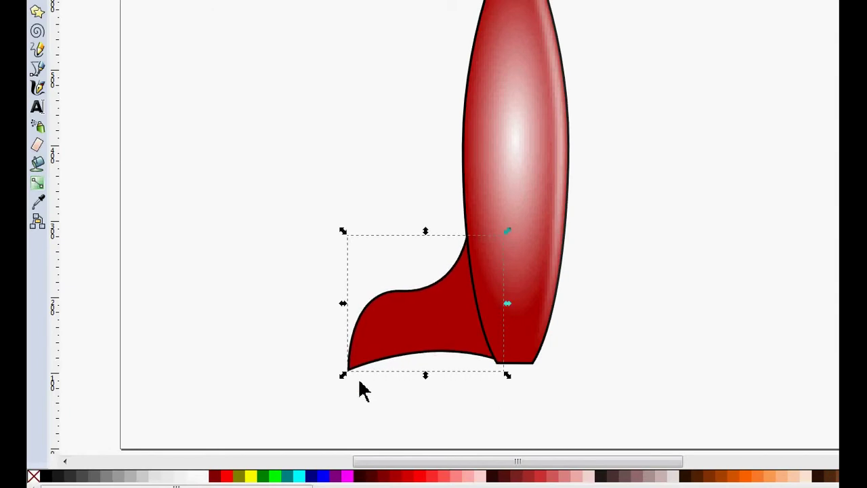
pyautogui.click(372, 442)
# - Give the fin a radial gradient fill, using the red-to-white gradient of the rocket body
pyautogui.click(371, 359)
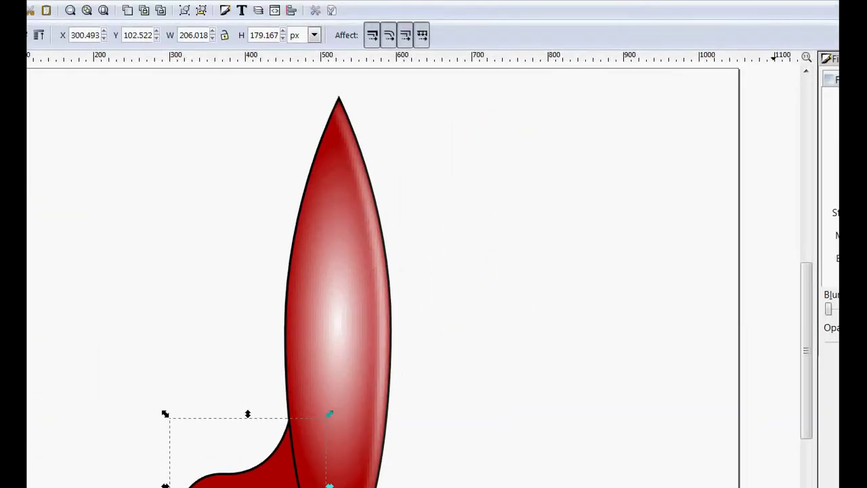
pyautogui.click(691, 136)
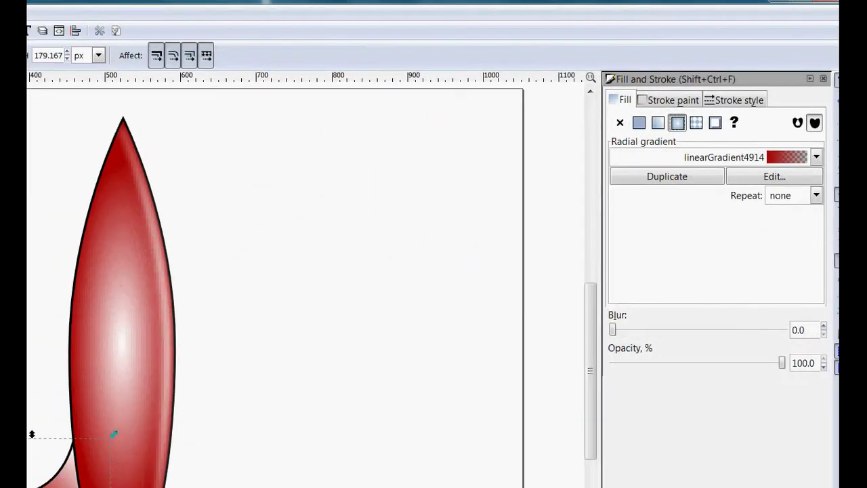
pyautogui.click(815, 157)
pyautogui.click(733, 149)
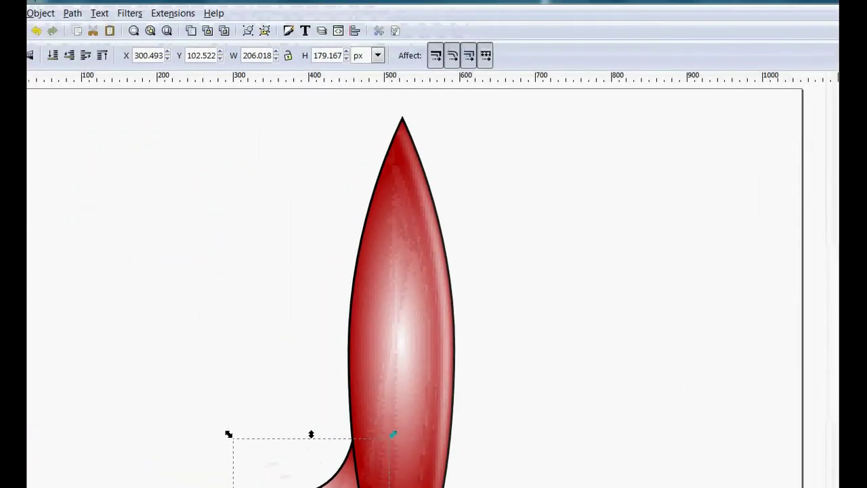
# - Move the fin's gradient centre to the middle of its bottom edge and shorten the gradient's horizontal reach
pyautogui.press('n')
pyautogui.moveTo(349, 356); pyautogui.dragTo(349, 386)
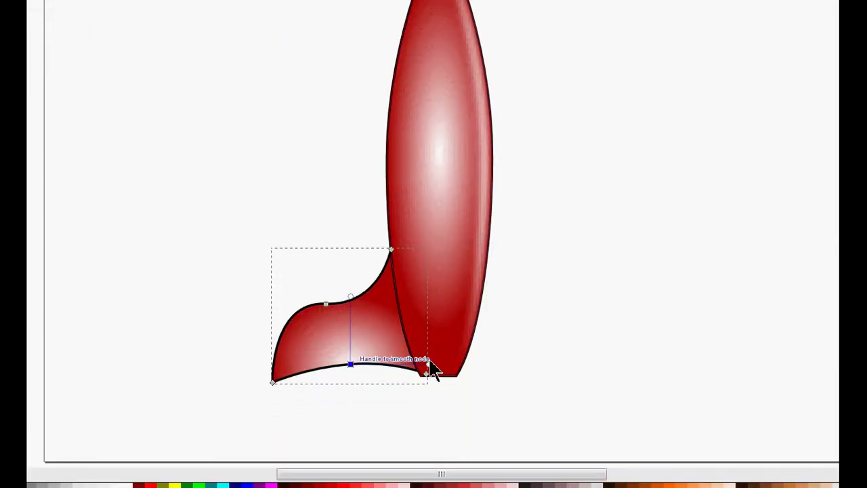
pyautogui.moveTo(434, 371); pyautogui.dragTo(410, 372)
pyautogui.moveTo(353, 353); pyautogui.dragTo(345, 354)
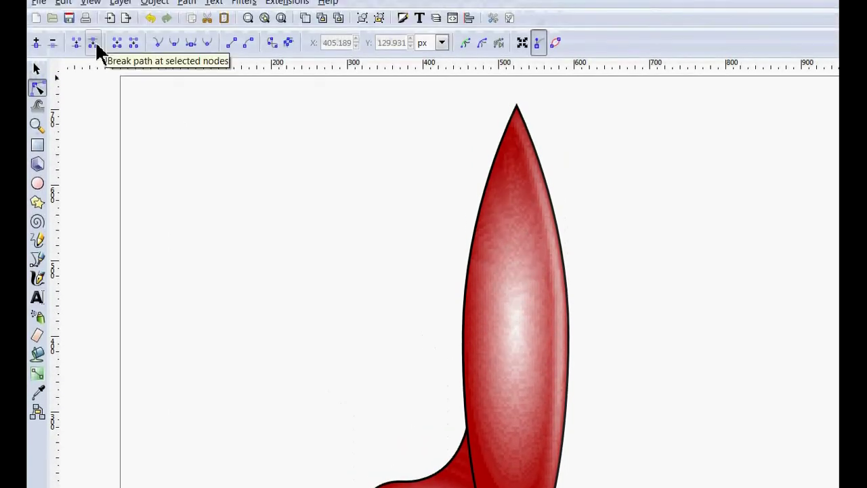
# - Duplicate the fin and place the horizontally flipped copy against the rocket's lower right side, at about X 539, Y 101 px
pyautogui.click(37, 68)
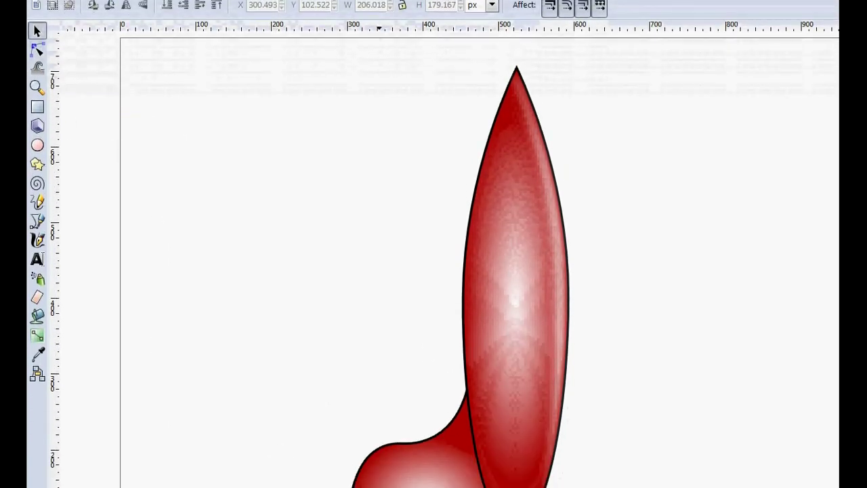
pyautogui.click(402, 366)
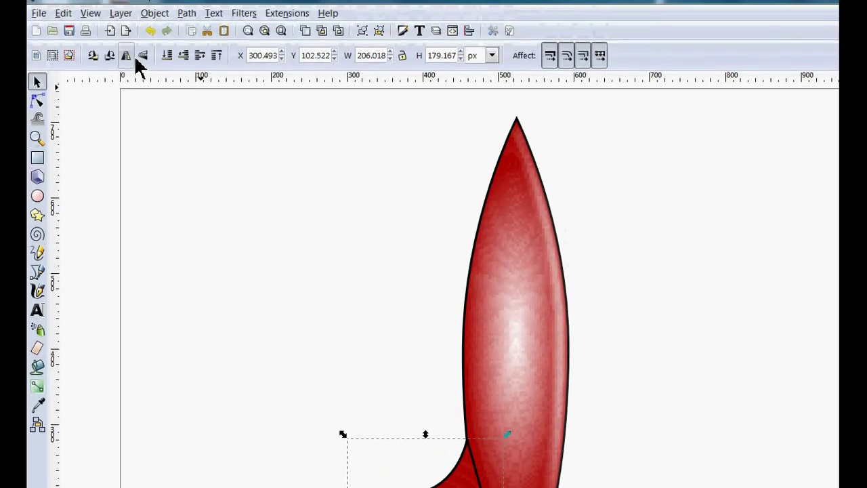
pyautogui.click(126, 43)
pyautogui.moveTo(435, 469); pyautogui.dragTo(608, 372)
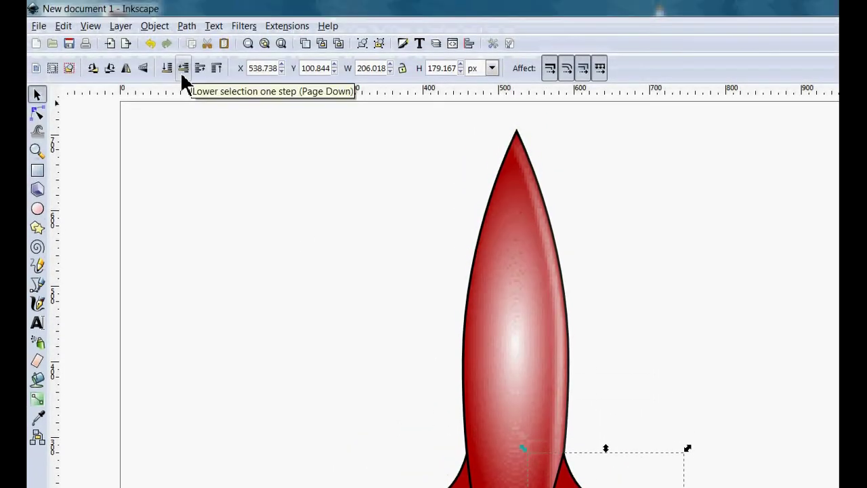
# - Lower the right fin to the bottom of the stacking order and place a duplicate of it in front of the rocket body, shifted inward
pyautogui.click(168, 71)
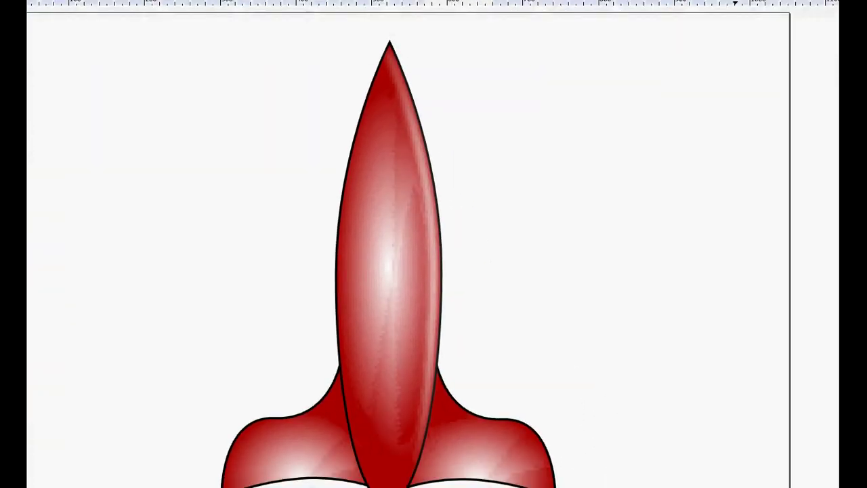
pyautogui.click(436, 360)
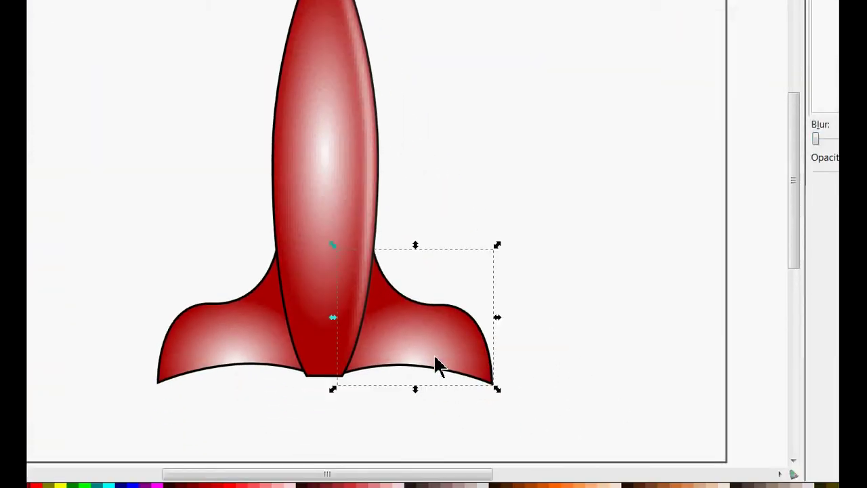
pyautogui.press('pageup')
pyautogui.moveTo(436, 363); pyautogui.dragTo(413, 368)
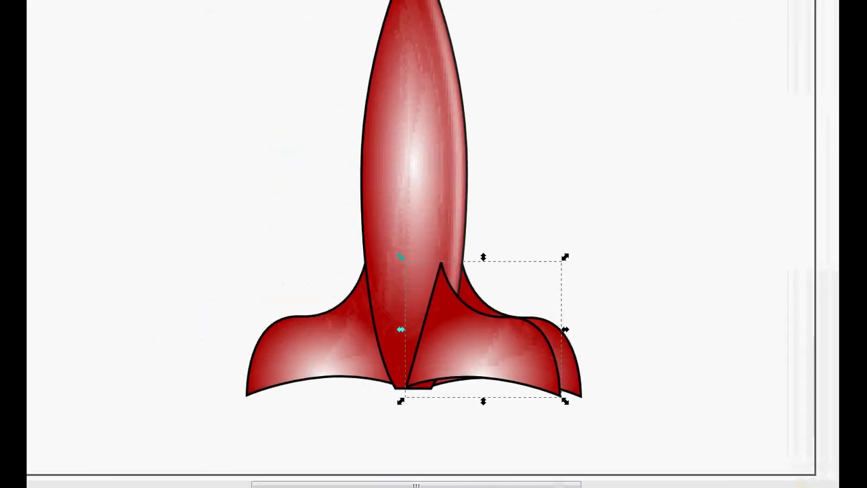
# - Add a node midway along the front fin copy's straight inner edge and bend that edge into a smooth curve toward the fin's interior
pyautogui.click(39, 39)
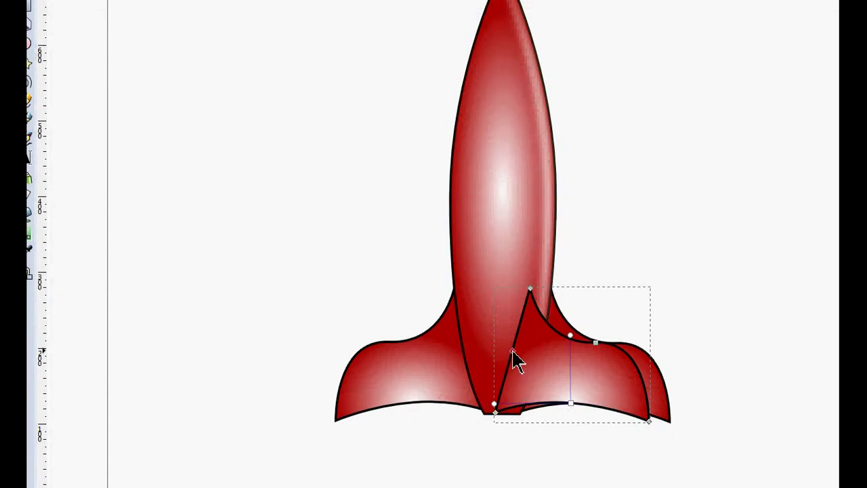
pyautogui.moveTo(513, 353); pyautogui.dragTo(517, 353)
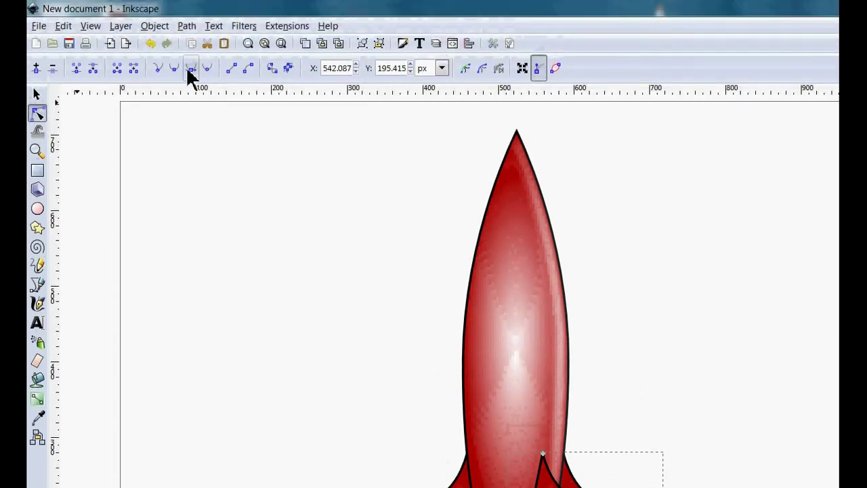
pyautogui.moveTo(529, 354); pyautogui.dragTo(531, 360)
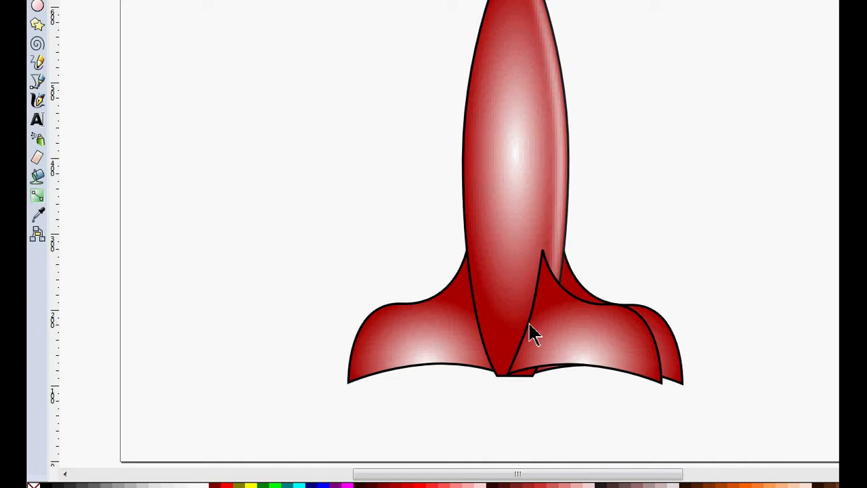
pyautogui.moveTo(541, 299); pyautogui.dragTo(545, 284)
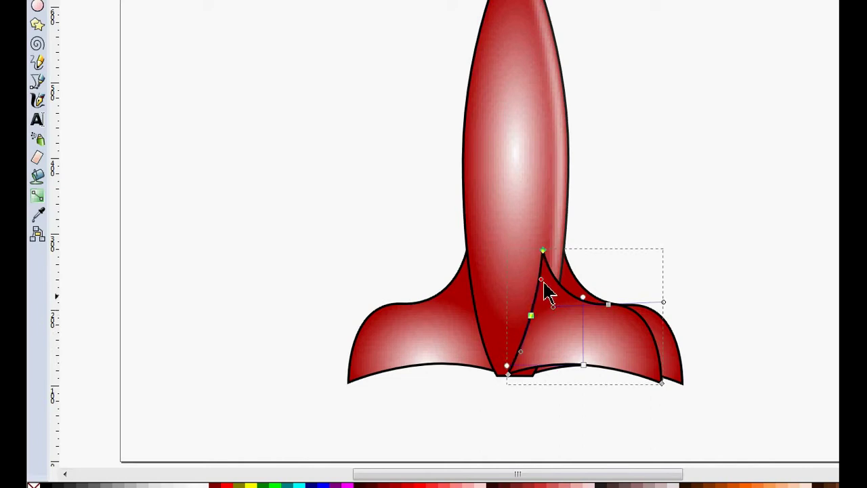
pyautogui.press('Escape')
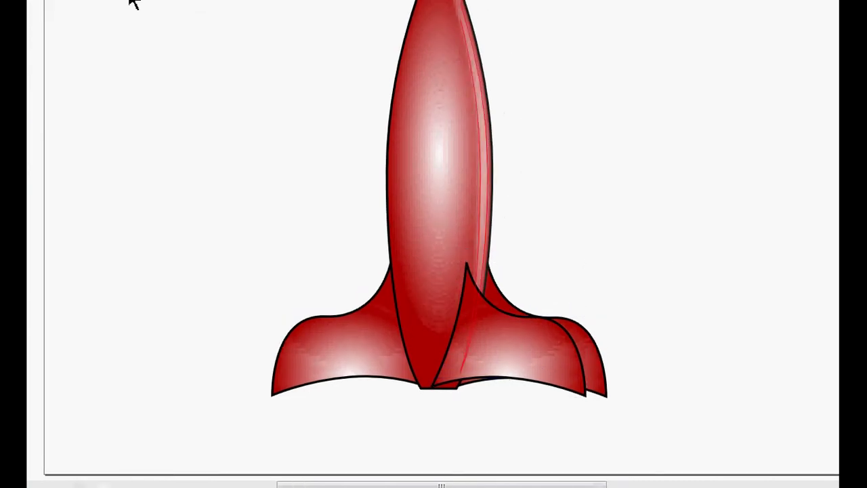
# - Narrow the front fin copy to about 37 px wide, keeping it over the lower middle of the rocket body
pyautogui.click(628, 424)
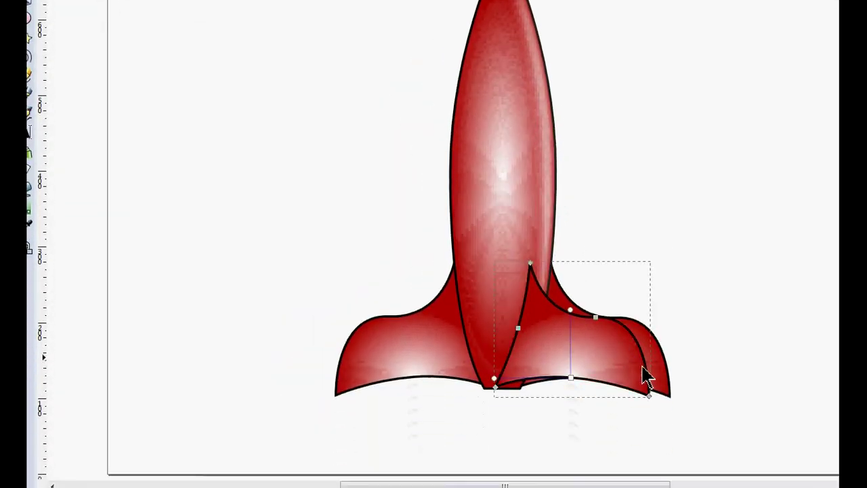
pyautogui.click(39, 44)
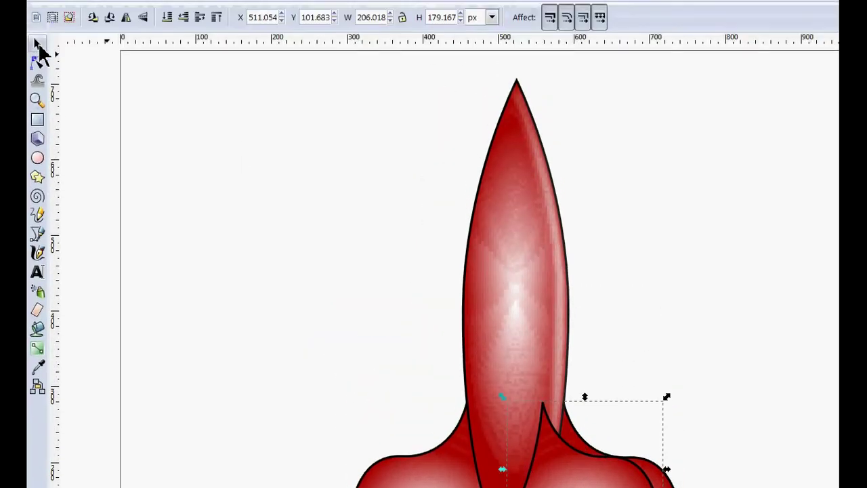
pyautogui.moveTo(666, 393); pyautogui.dragTo(646, 392)
pyautogui.moveTo(607, 354); pyautogui.dragTo(546, 370)
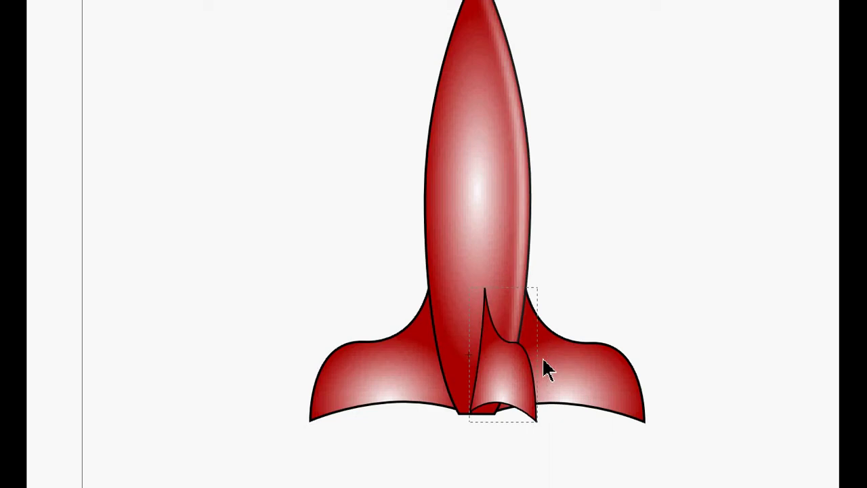
pyautogui.moveTo(543, 359); pyautogui.dragTo(504, 361)
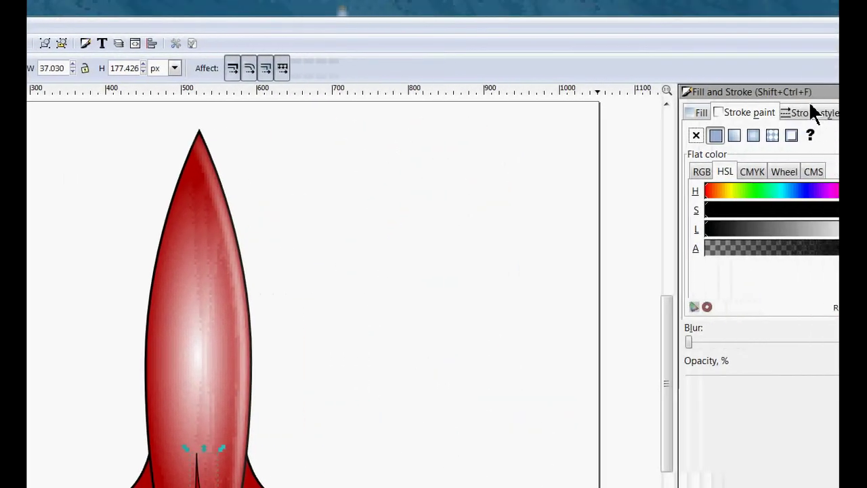
# - Set the narrow centre fin's stroke width to 3 px, after trying 4 px
pyautogui.click(810, 113)
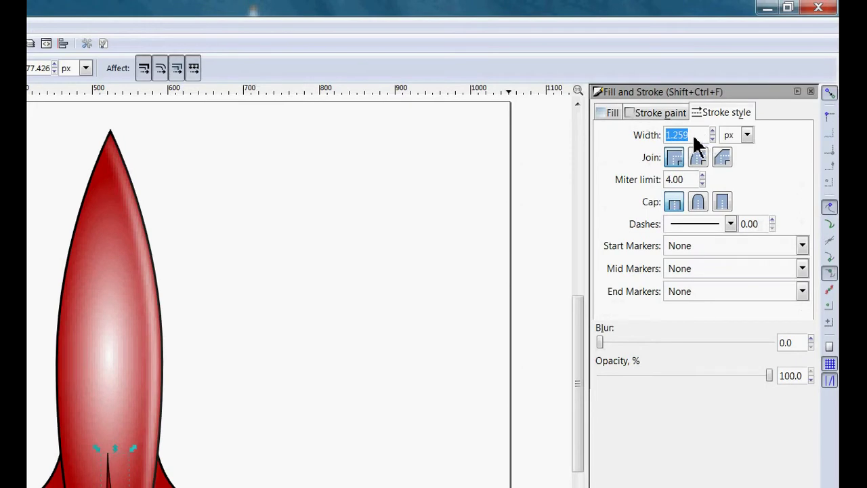
pyautogui.write('4')
pyautogui.press('Return')
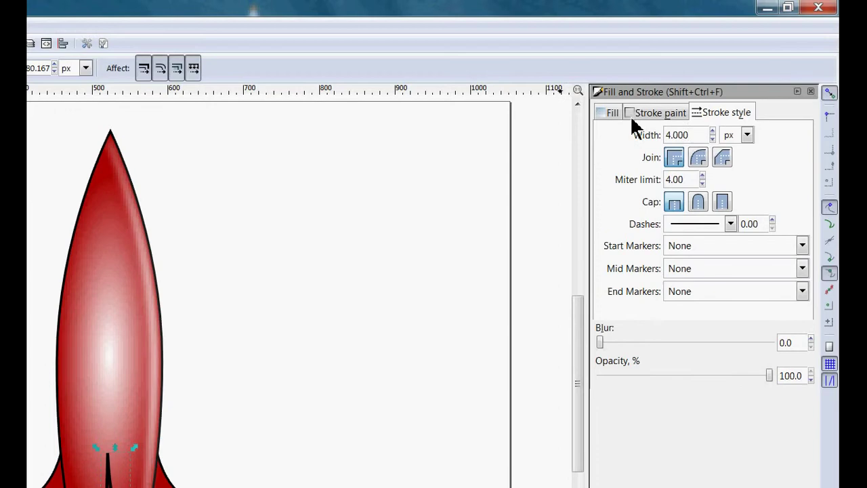
pyautogui.moveTo(699, 130); pyautogui.dragTo(626, 136)
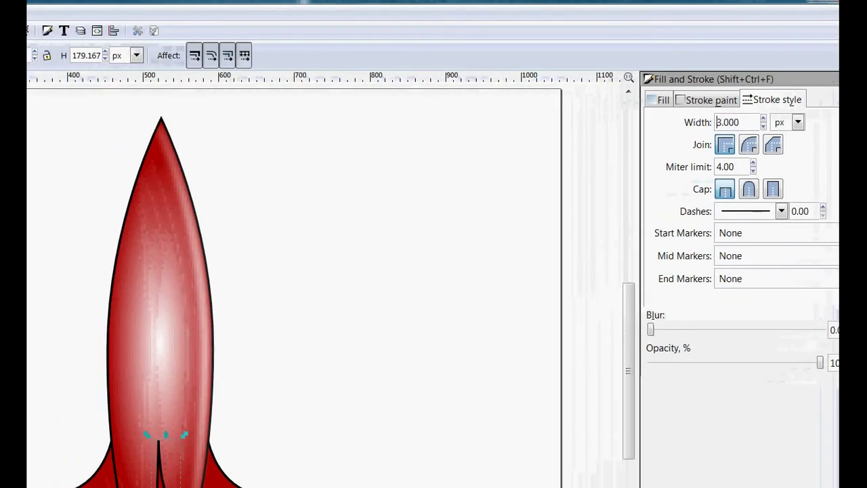
# - Shift the narrow centre fin slightly to the right, to about X 522 px, and deselect it
pyautogui.click(45, 345)
pyautogui.scroll(-5, 46, 345)
pyautogui.scroll(-3, 239, 342)
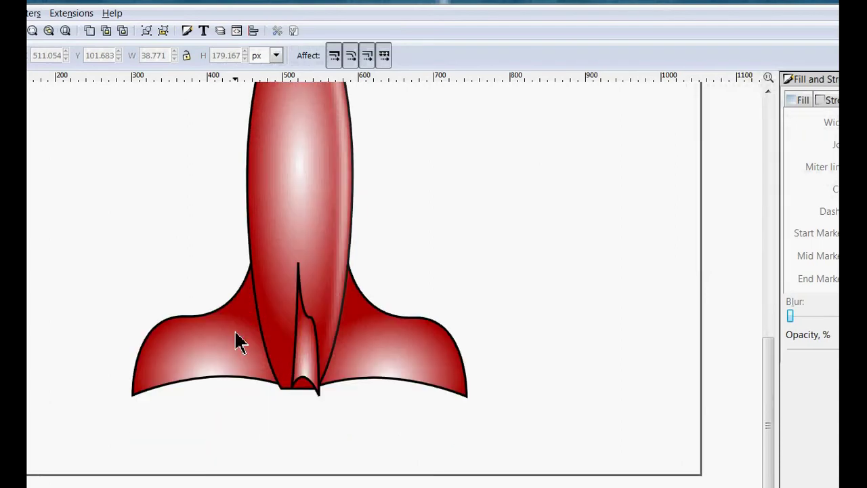
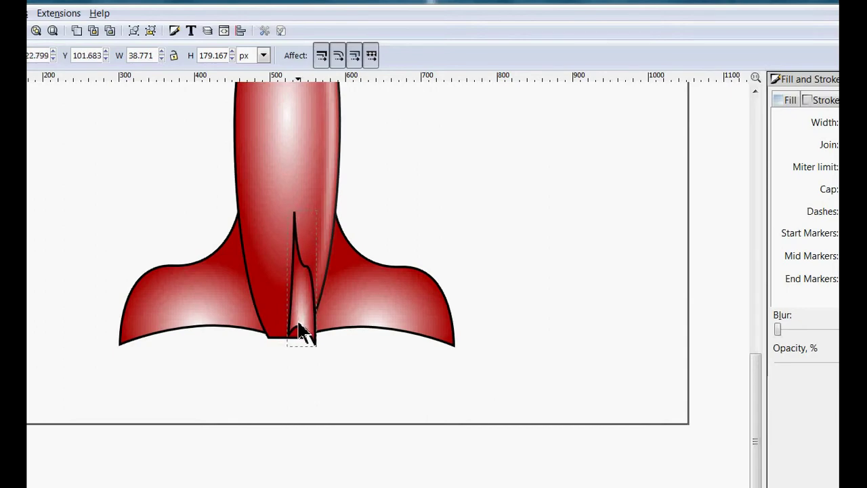
pyautogui.click(644, 224)
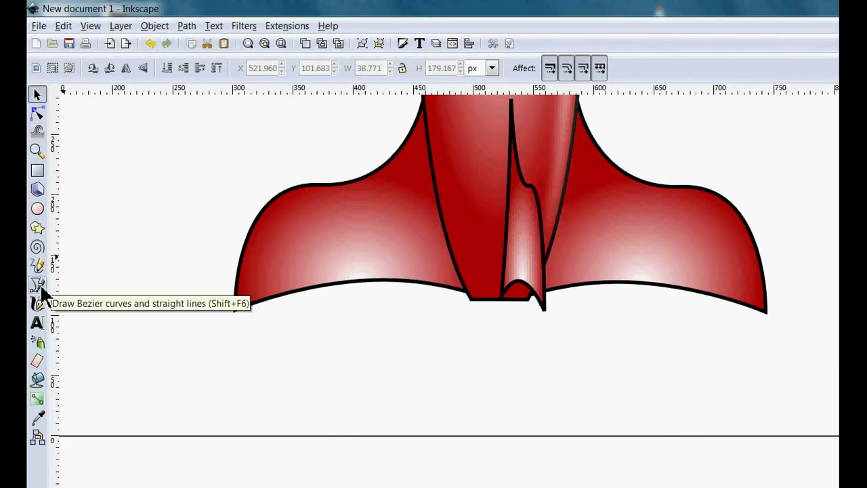
pyautogui.click(38, 190)
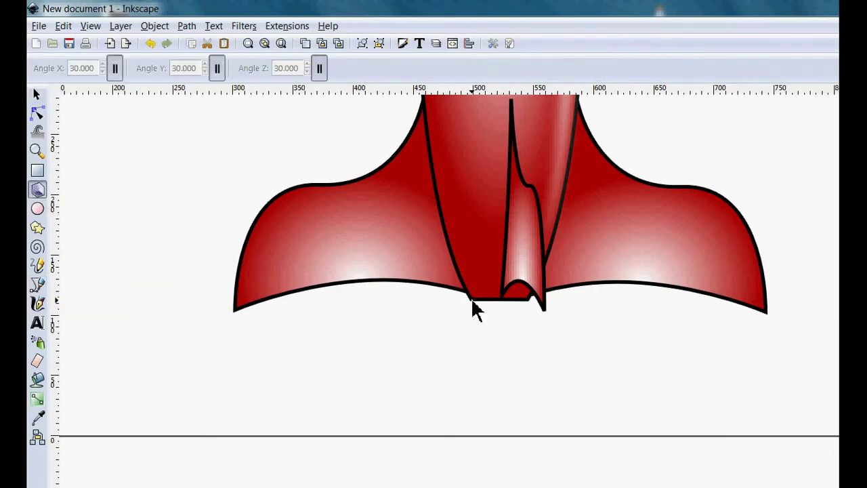
pyautogui.moveTo(473, 302); pyautogui.dragTo(622, 416)
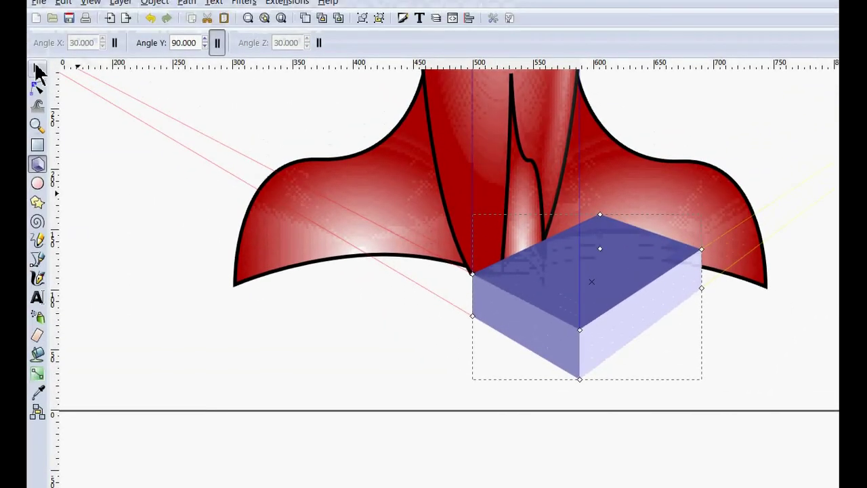
pyautogui.click(38, 71)
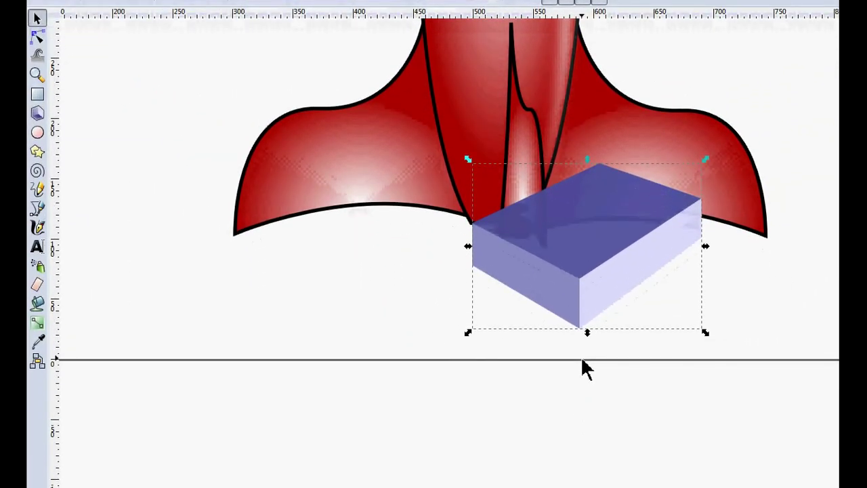
pyautogui.press('Delete')
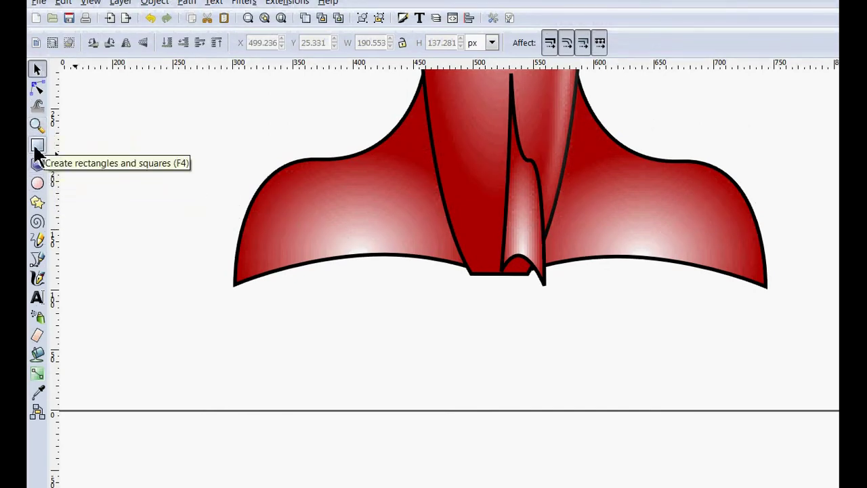
# - Draw a red rectangle about 46 by 55 px directly beneath the rocket's flat base and convert it to a path
pyautogui.click(36, 147)
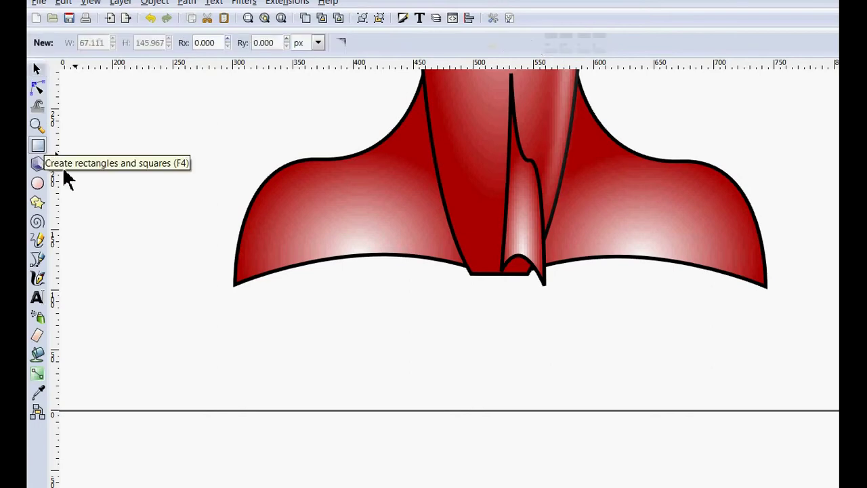
pyautogui.moveTo(519, 298); pyautogui.dragTo(529, 344)
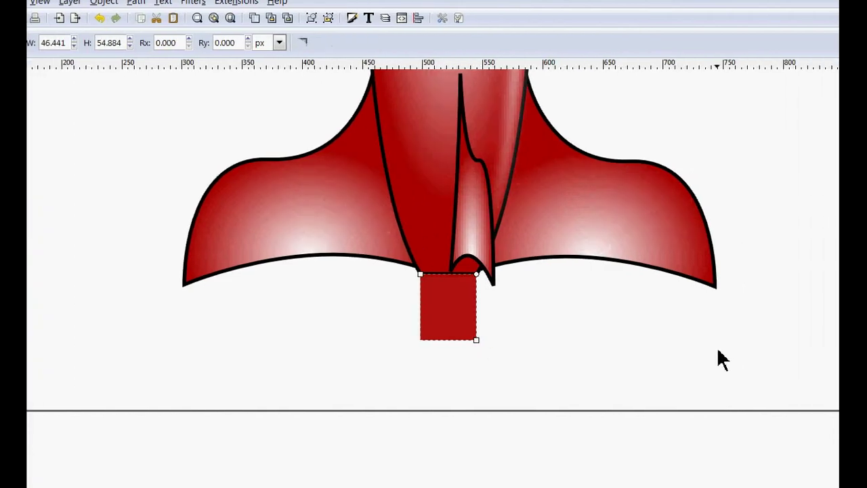
pyautogui.click(36, 69)
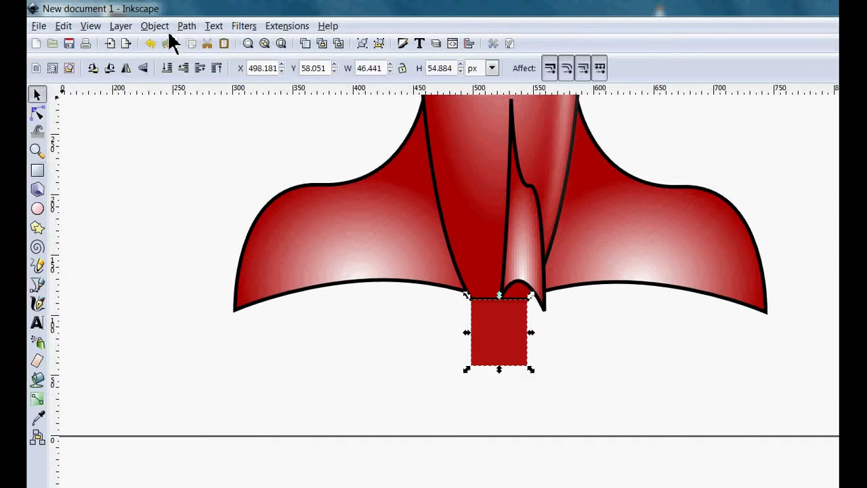
pyautogui.click(187, 26)
pyautogui.click(198, 53)
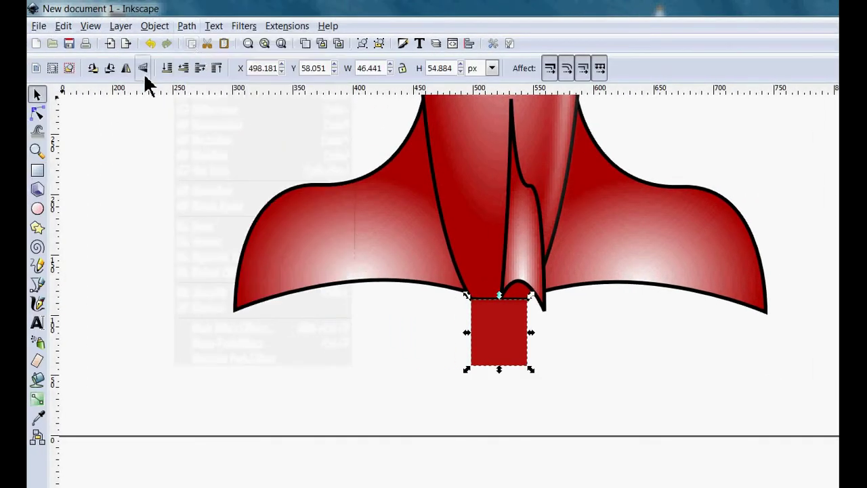
# - Shorten the red rectangle to about 22 px high by raising both of its bottom corner nodes together
pyautogui.click(37, 113)
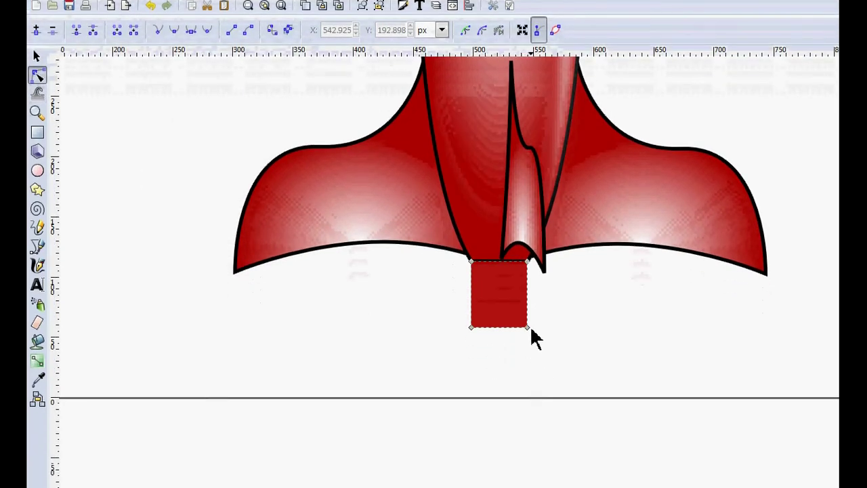
pyautogui.moveTo(528, 328); pyautogui.dragTo(537, 315)
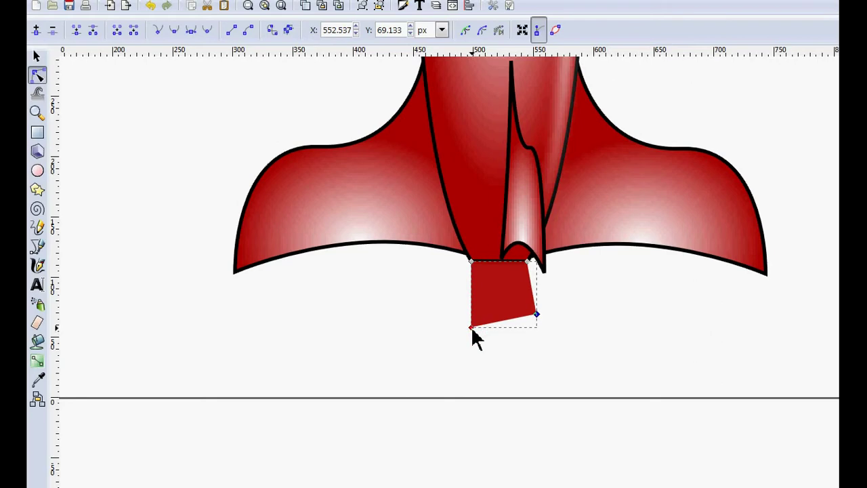
pyautogui.hotkey('ctrl', 'z')
pyautogui.moveTo(569, 352); pyautogui.dragTo(430, 320)
pyautogui.moveTo(528, 328); pyautogui.dragTo(529, 290)
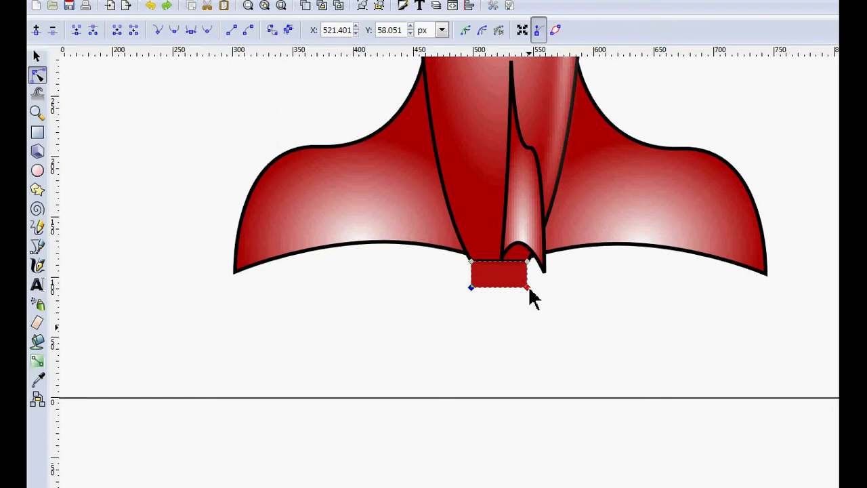
pyautogui.press('Escape')
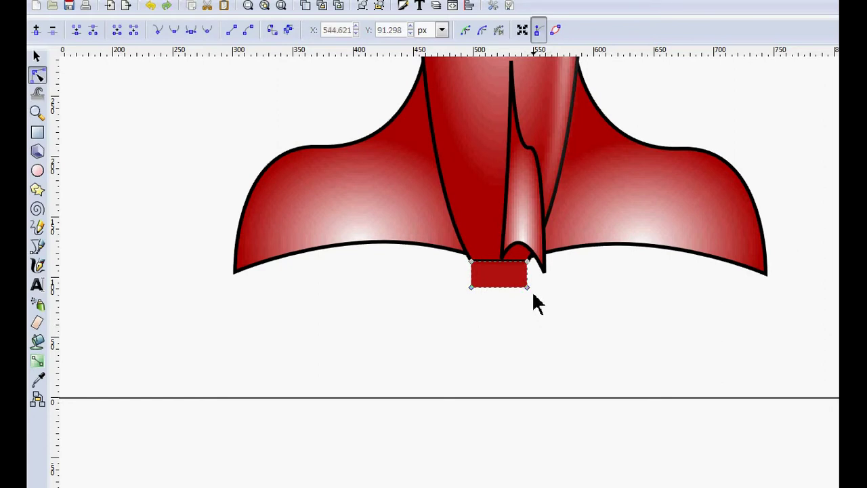
# - Spread the rectangle's two bottom corner nodes outward to form a trapezoid nozzle about 57 px wide at its base, and deselect it
pyautogui.moveTo(529, 292); pyautogui.dragTo(534, 293)
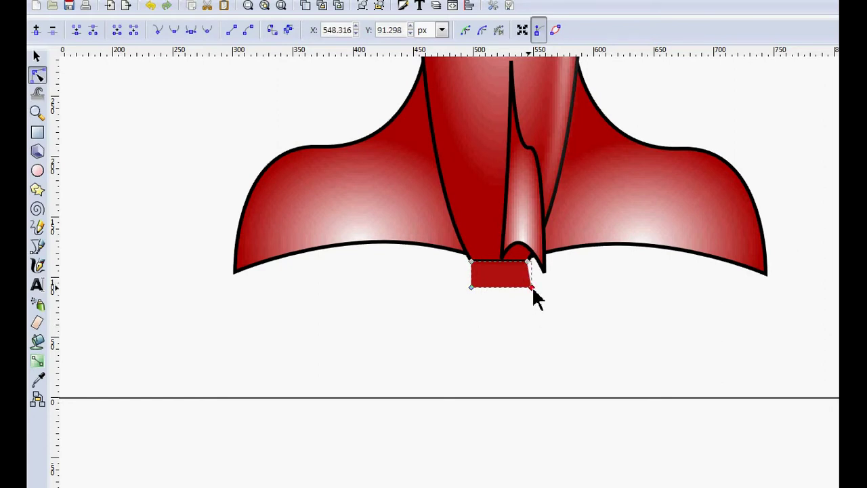
pyautogui.moveTo(472, 287); pyautogui.dragTo(467, 289)
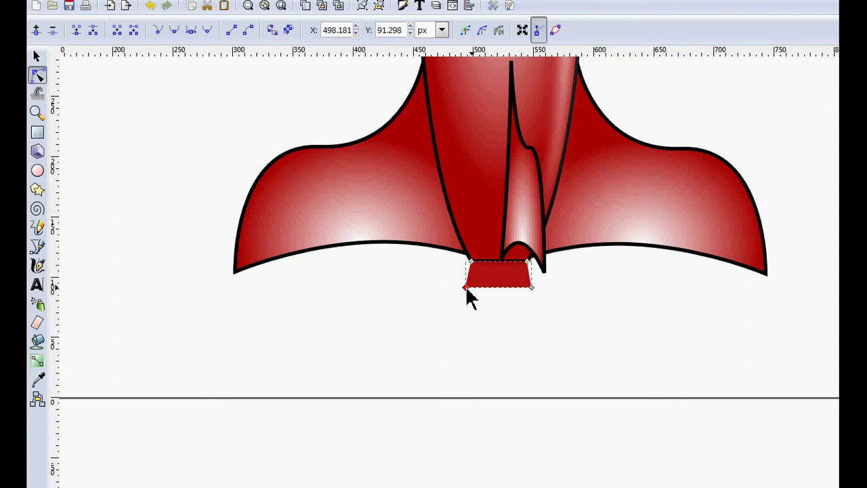
pyautogui.moveTo(466, 288); pyautogui.dragTo(466, 288)
pyautogui.moveTo(533, 289); pyautogui.dragTo(535, 289)
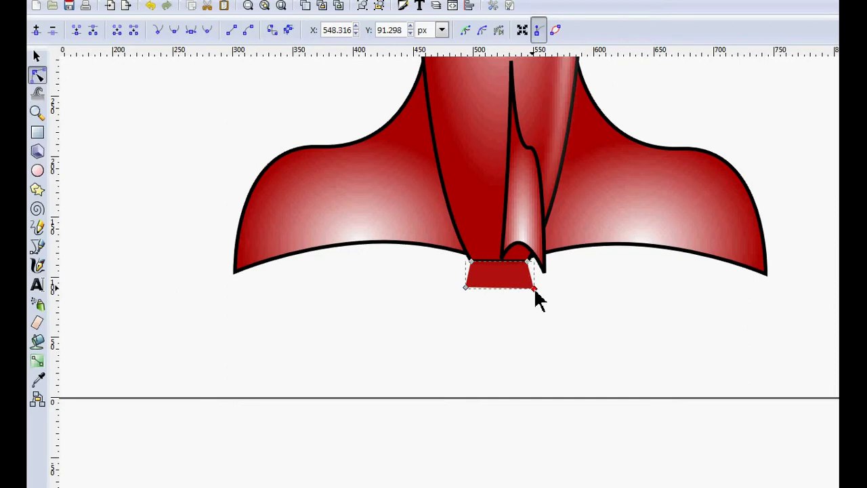
pyautogui.moveTo(535, 289); pyautogui.dragTo(536, 289)
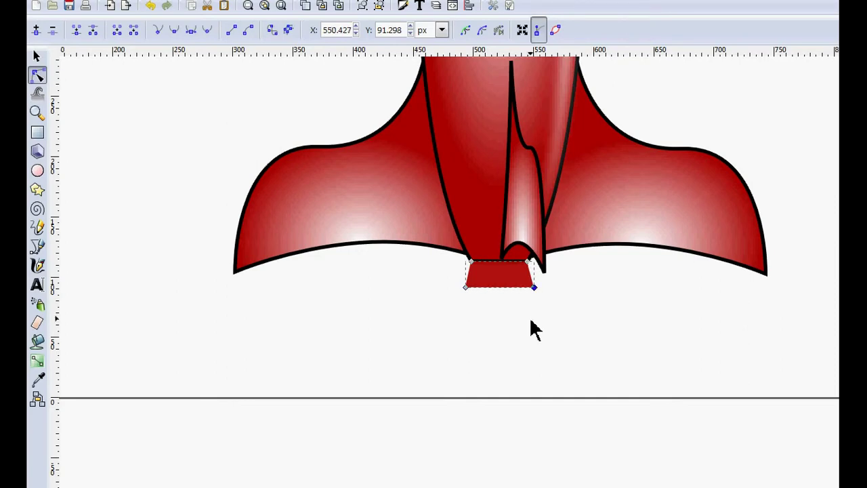
pyautogui.click(532, 320)
pyautogui.click(37, 57)
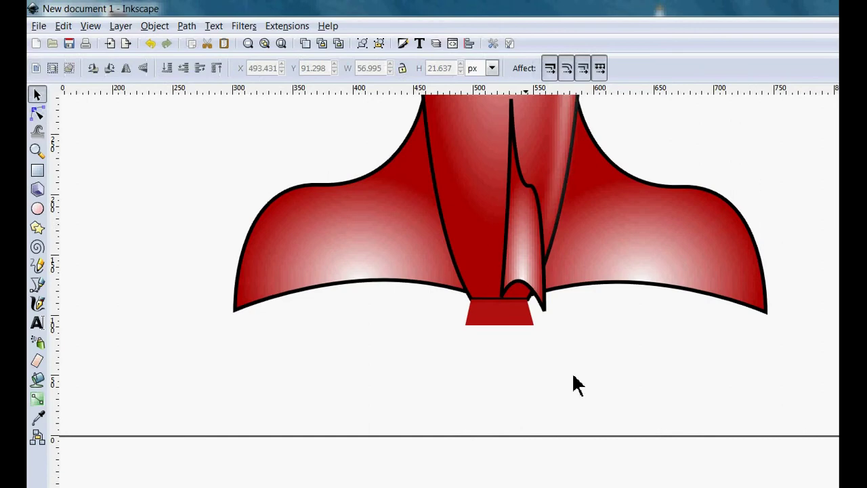
# - Send the trapezoid nozzle to the back of the stacking order and flip it vertically so its wider edge faces down
pyautogui.click(505, 322)
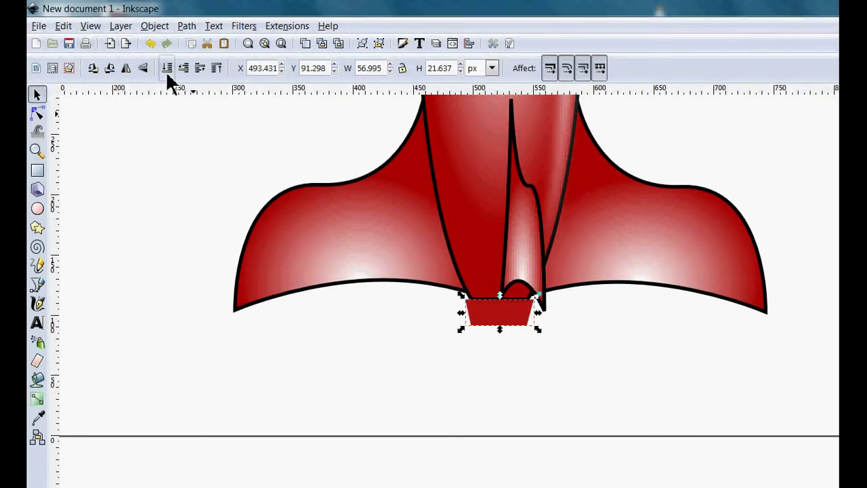
pyautogui.click(168, 70)
pyautogui.click(141, 68)
pyautogui.click(438, 393)
# - Give the trapezoid nozzle a solid black outline 3 px wide, and deselect it
pyautogui.click(515, 315)
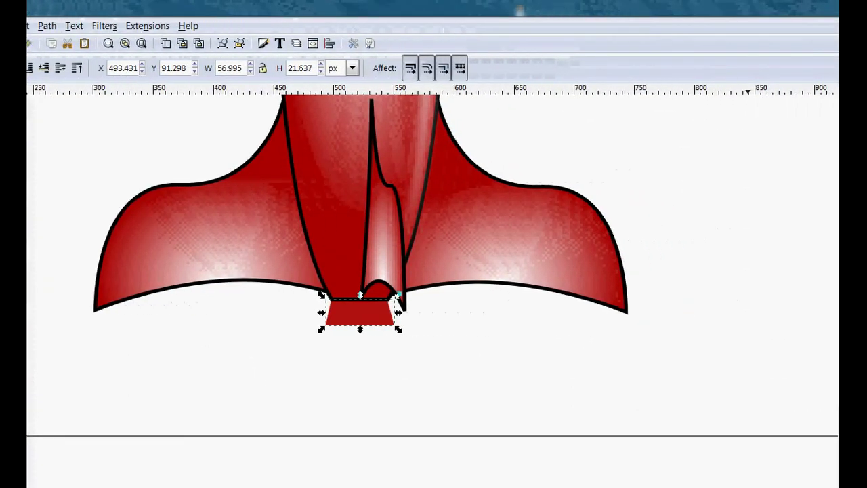
pyautogui.click(761, 114)
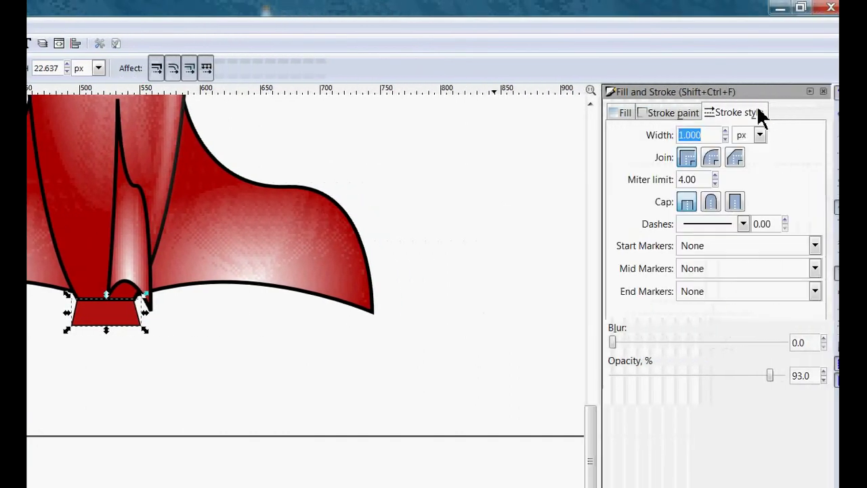
pyautogui.write('3')
pyautogui.press('Return')
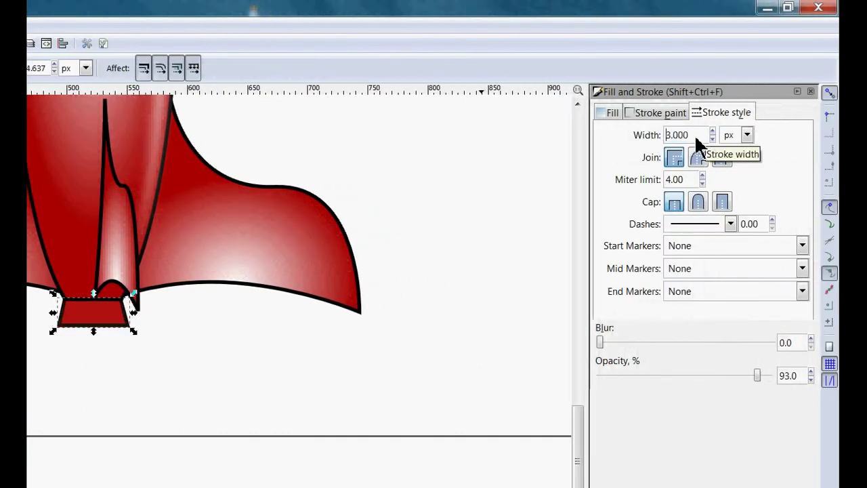
pyautogui.click(428, 364)
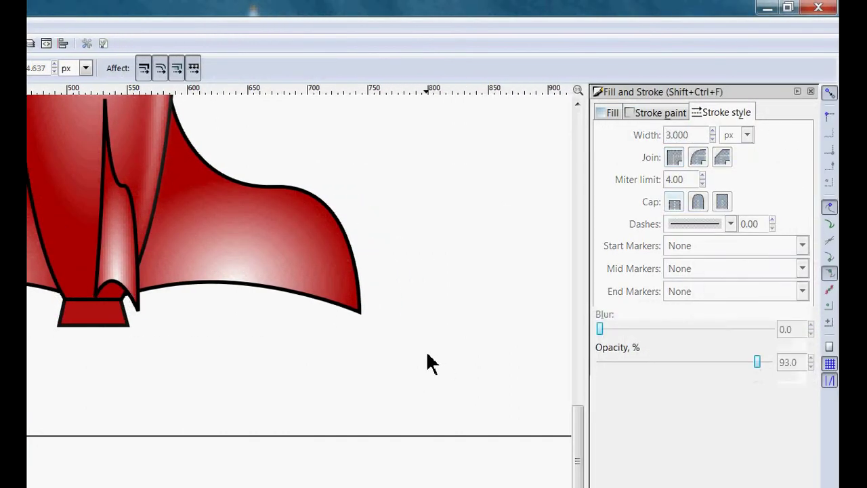
# - Fill the outlined nozzle with a red linear gradient that fades toward its right side, and deselect it
pyautogui.click(120, 325)
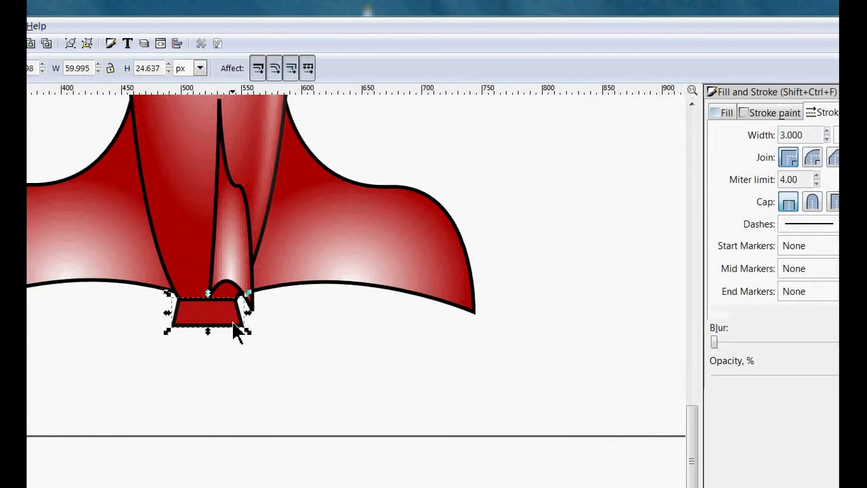
pyautogui.press('z')
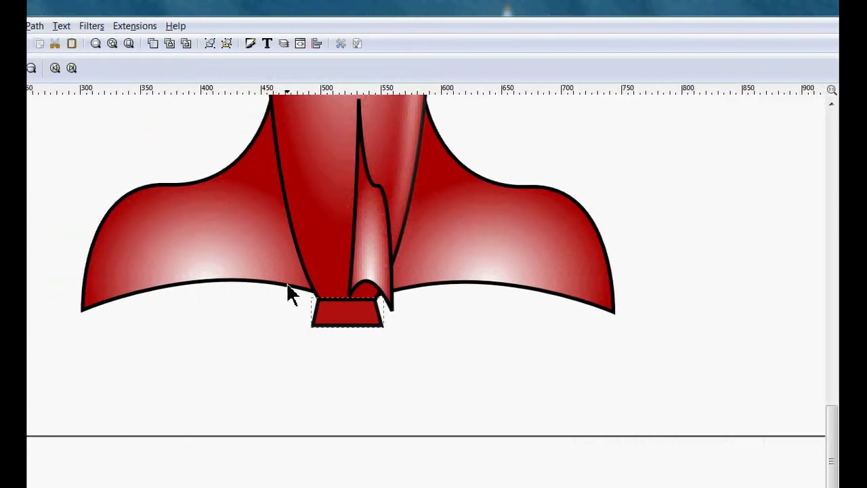
pyautogui.moveTo(286, 282); pyautogui.dragTo(452, 364)
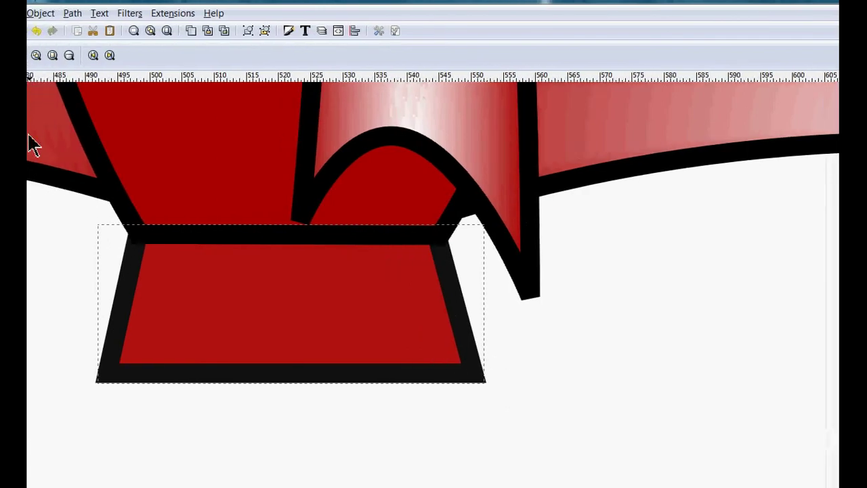
pyautogui.click(37, 95)
pyautogui.click(646, 135)
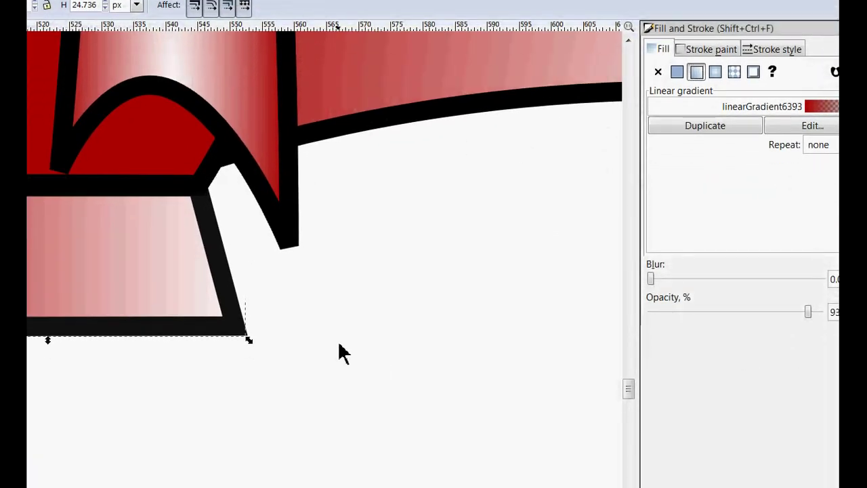
pyautogui.click(288, 416)
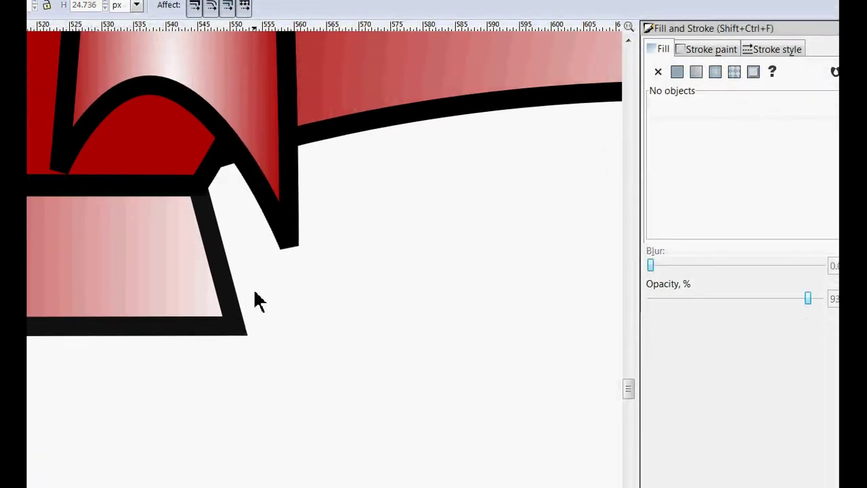
# - Stretch the nozzle gradient's end point horizontally well beyond the nozzle's right edge for a softer red fade, and deselect the nozzle
pyautogui.click(239, 298)
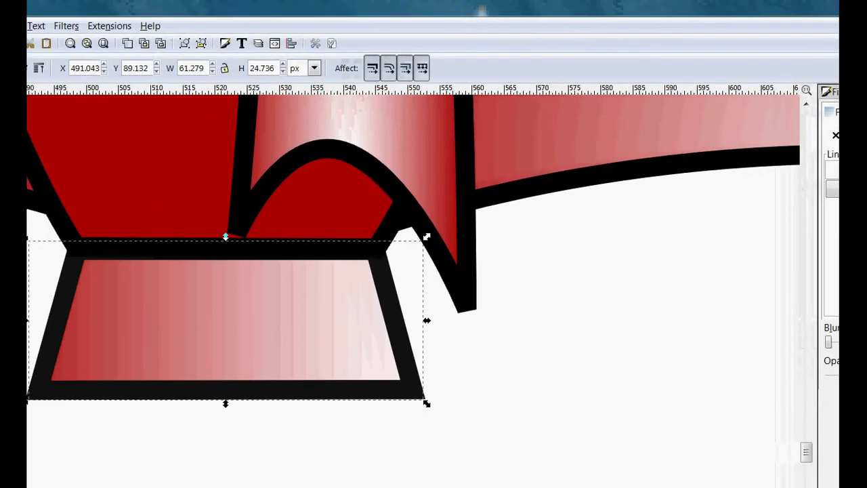
pyautogui.press('n')
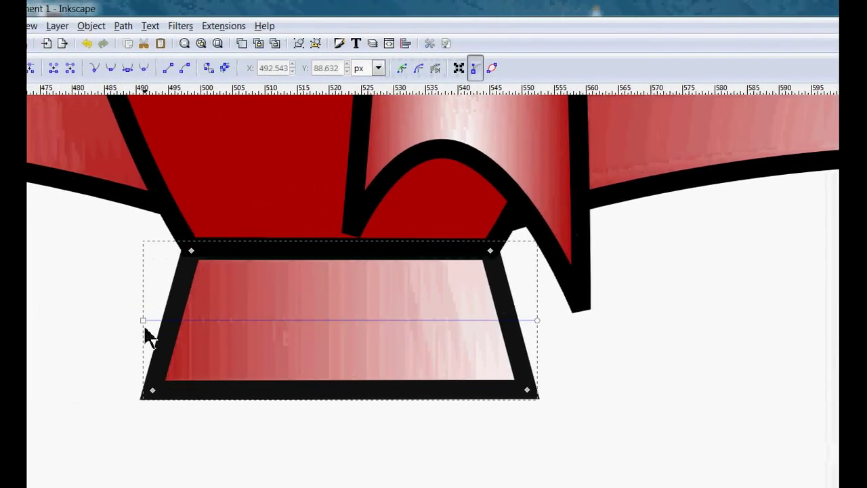
pyautogui.moveTo(563, 321)
pyautogui.mouseDown()
pyautogui.moveTo(813, 310)
pyautogui.moveTo(821, 328)
pyautogui.moveTo(866, 329)
pyautogui.mouseUp()
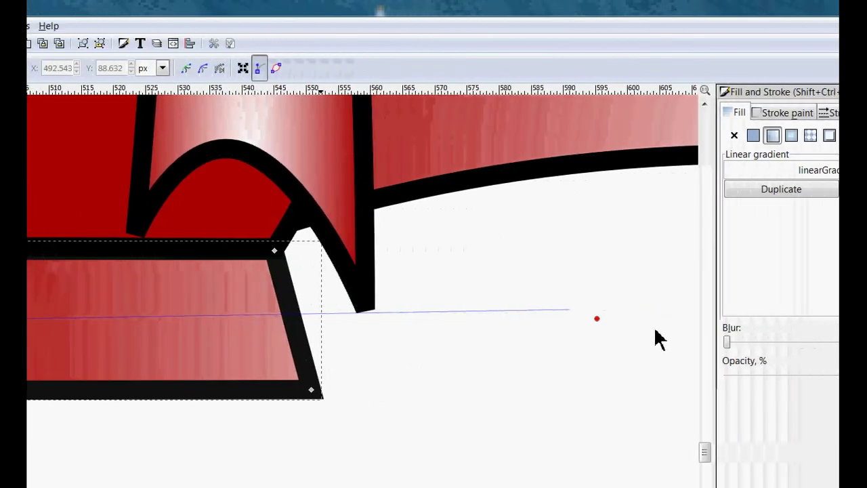
pyautogui.moveTo(656, 332); pyautogui.dragTo(729, 322)
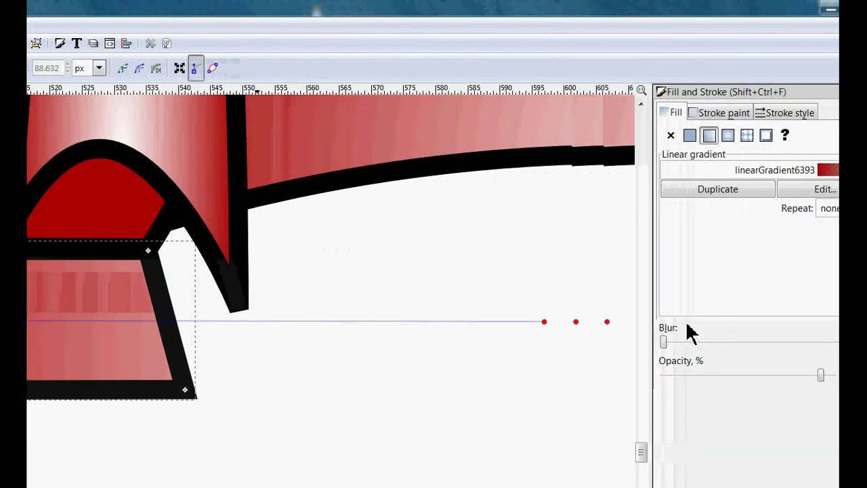
pyautogui.click(302, 477)
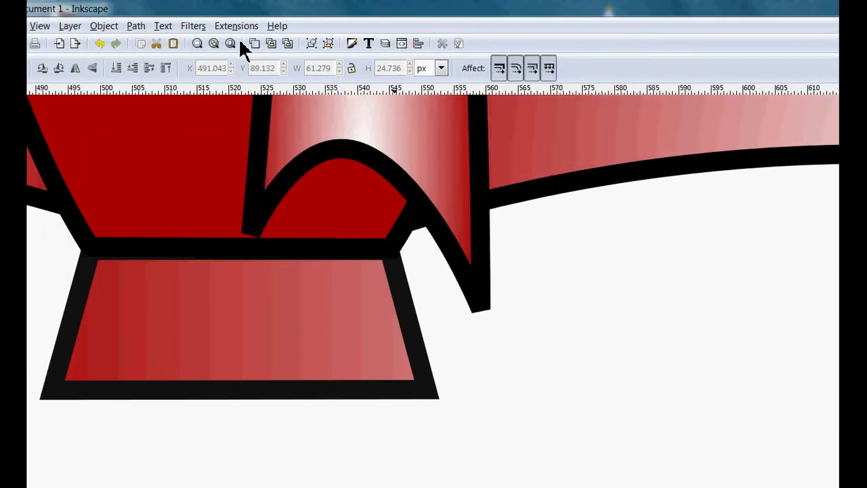
pyautogui.click(168, 43)
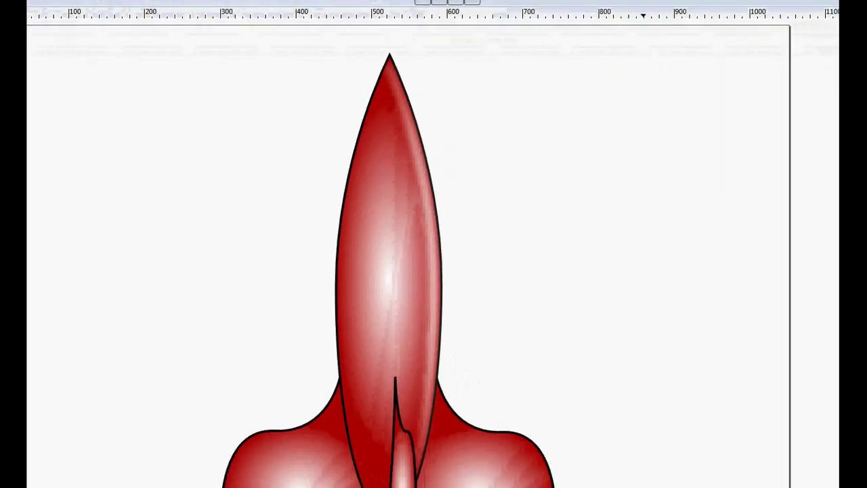